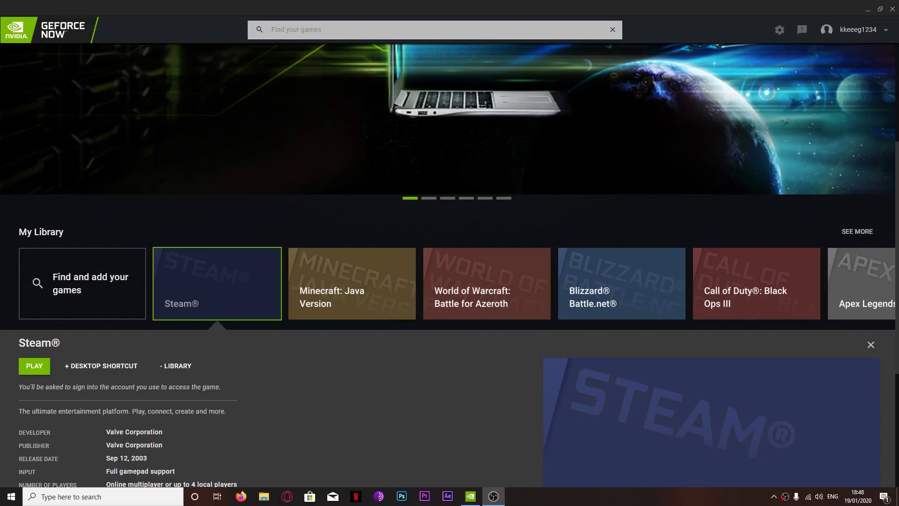
# Launch Steam from the My Library games
pyautogui.scroll(-2, 201, 339)
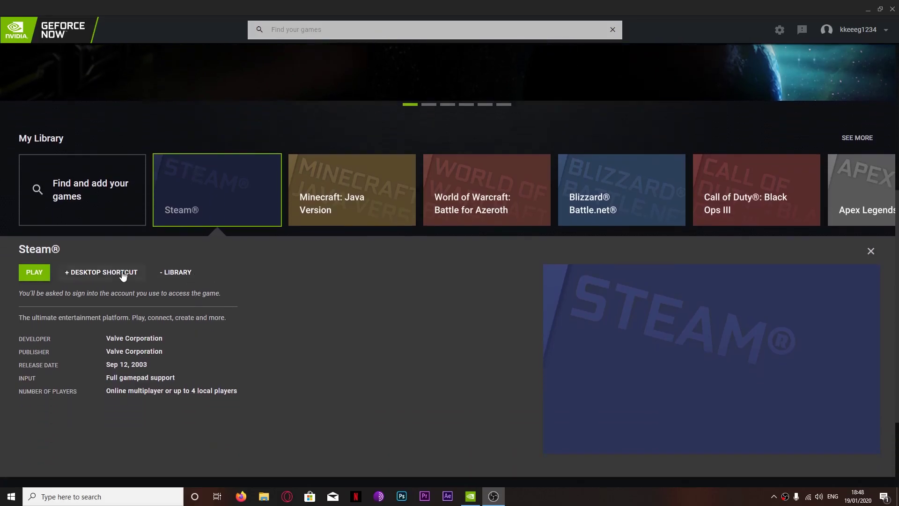
pyautogui.click(32, 278)
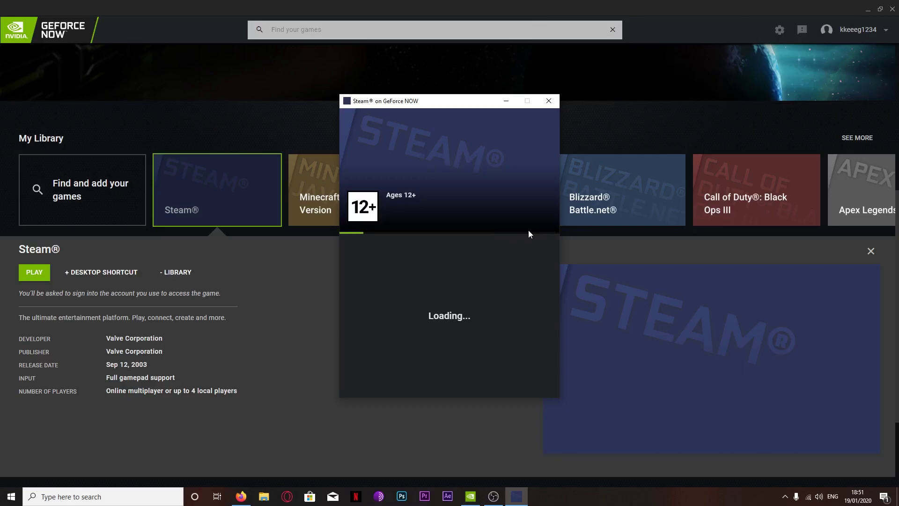
pyautogui.hotkey('alt', 'Tab')
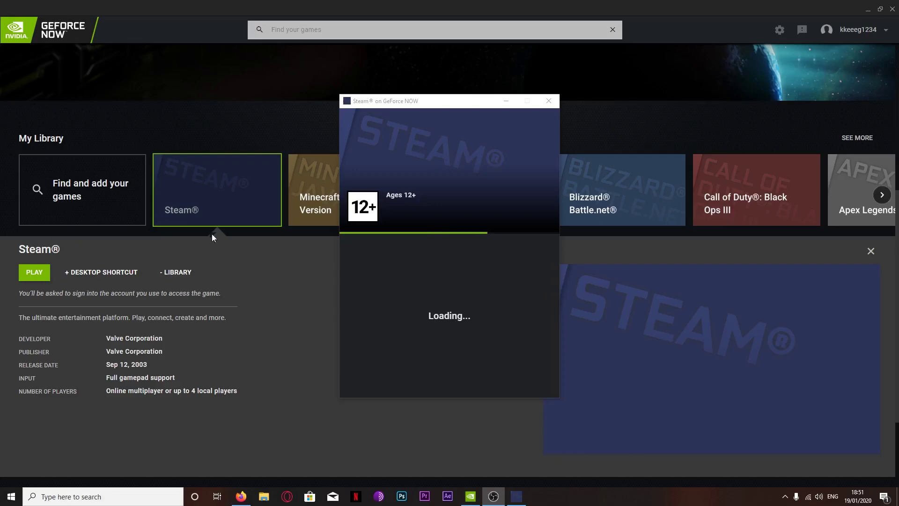
pyautogui.click(368, 177)
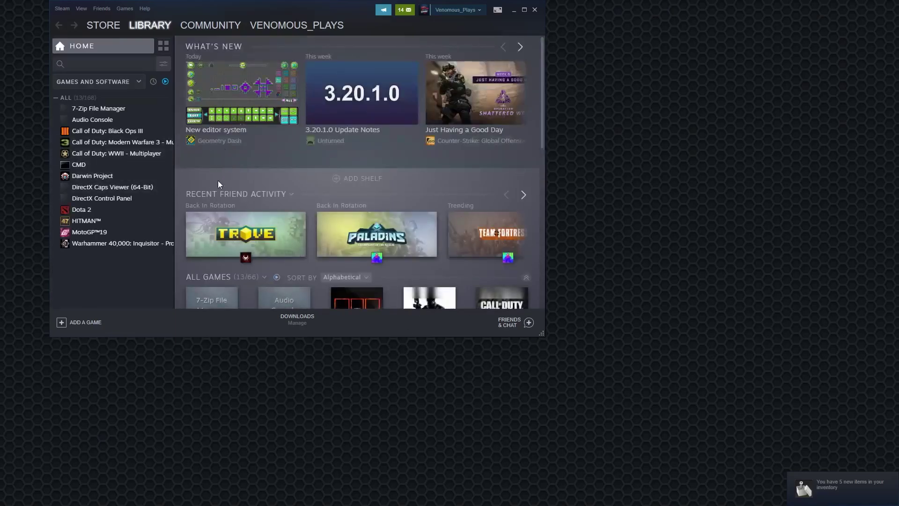
# View the properties of the CMD shortcut in the library and close them
pyautogui.click(97, 163)
pyautogui.rightClick(94, 165)
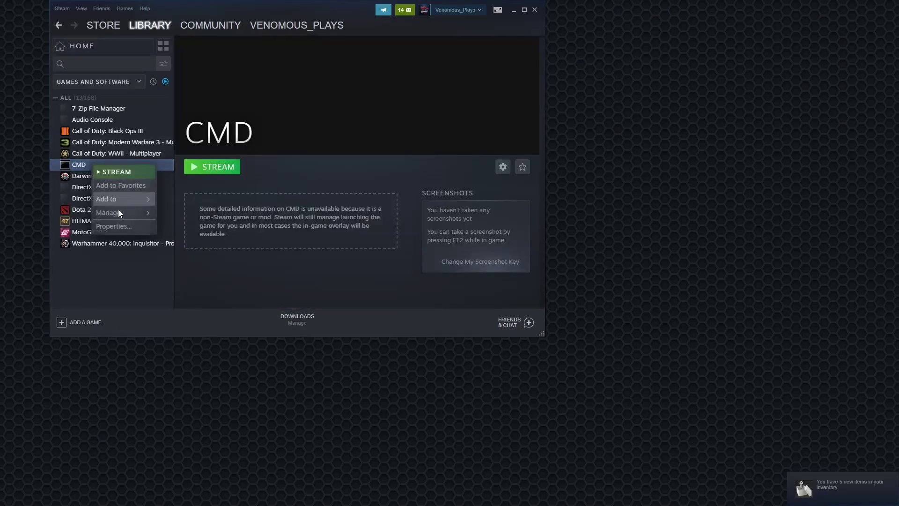
pyautogui.moveTo(133, 211)
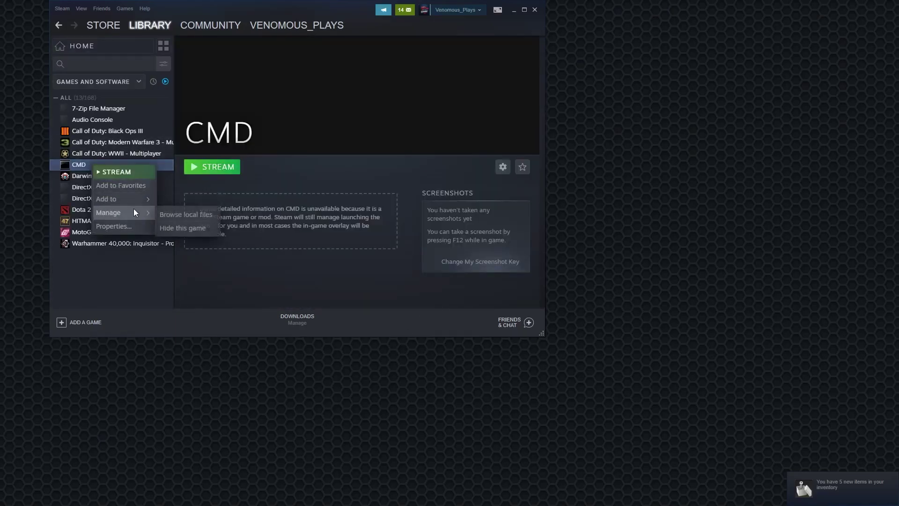
pyautogui.click(117, 227)
pyautogui.click(573, 387)
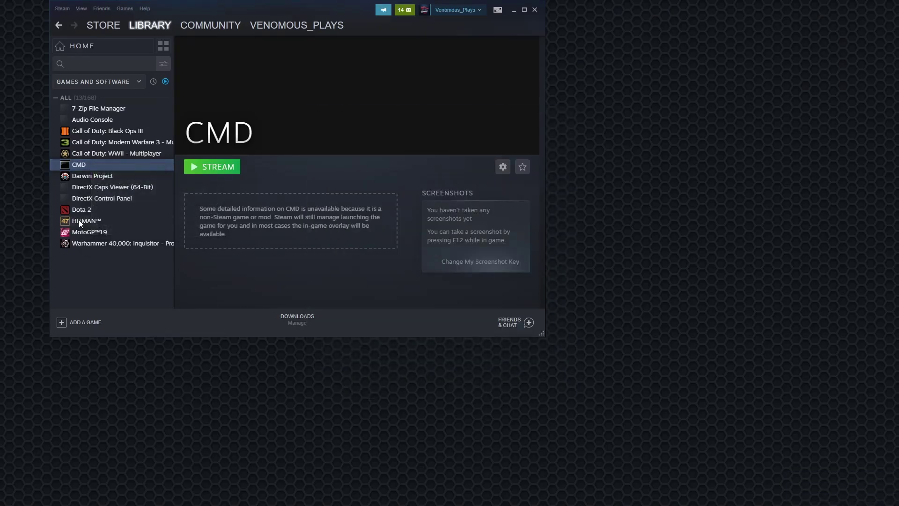
# Look through the available options for the CMD and Audio Console shortcuts in the library
pyautogui.rightClick(91, 167)
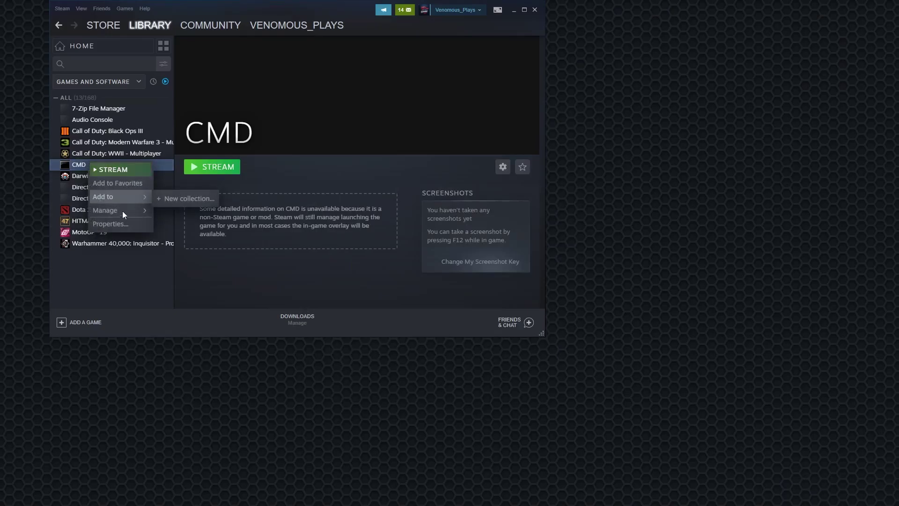
pyautogui.moveTo(117, 214)
pyautogui.press('Escape')
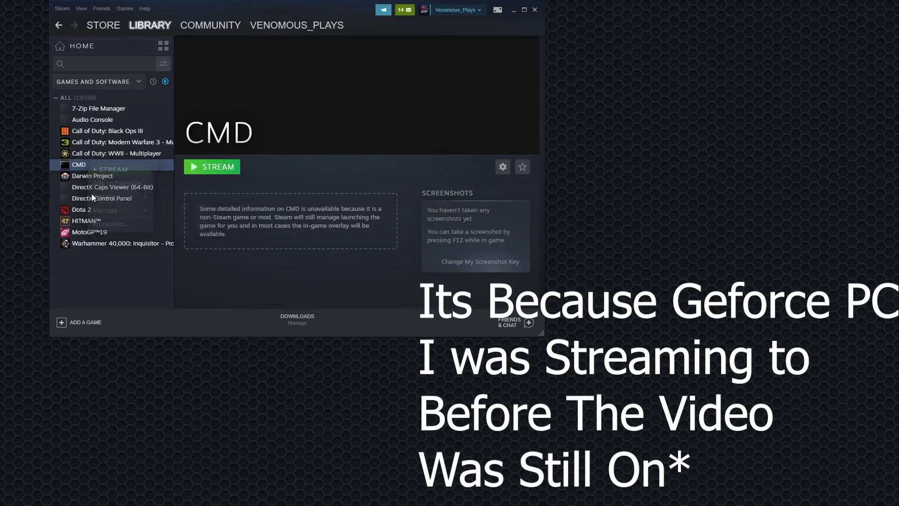
pyautogui.click(93, 120)
pyautogui.rightClick(93, 122)
pyautogui.moveTo(144, 171)
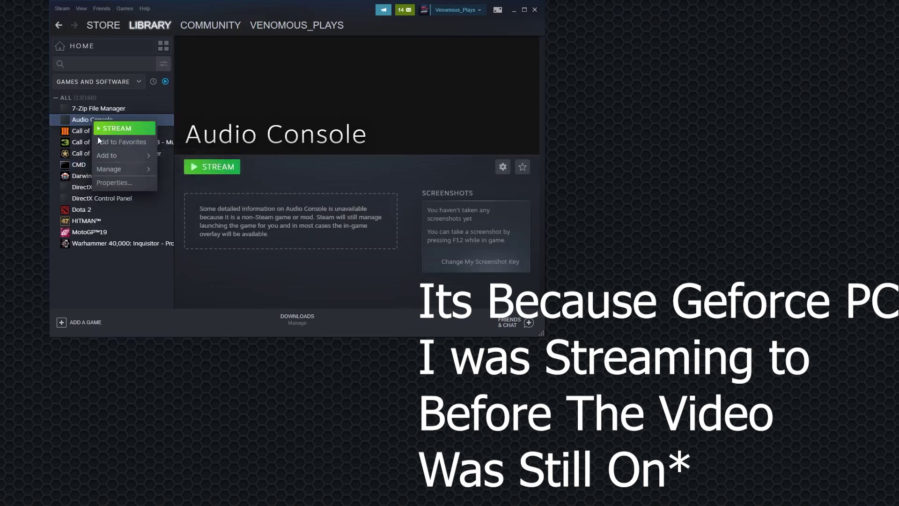
pyautogui.rightClick(69, 164)
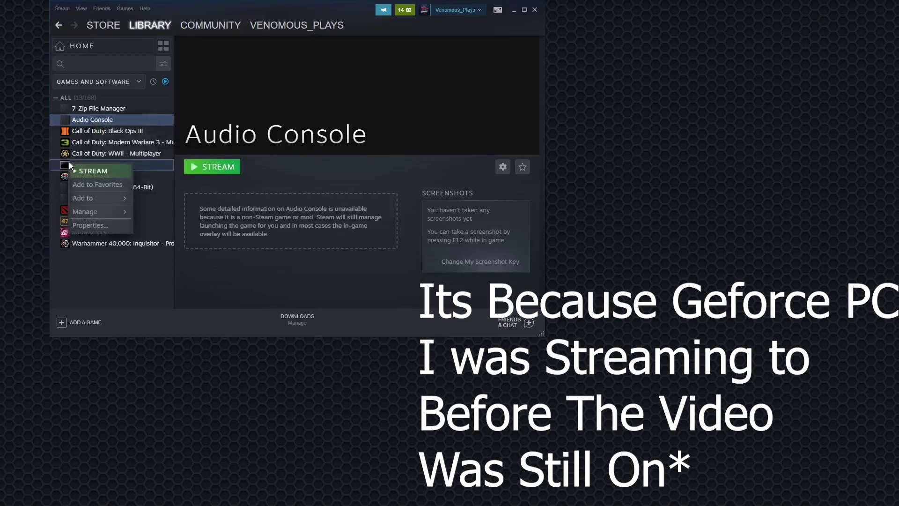
pyautogui.press('Escape')
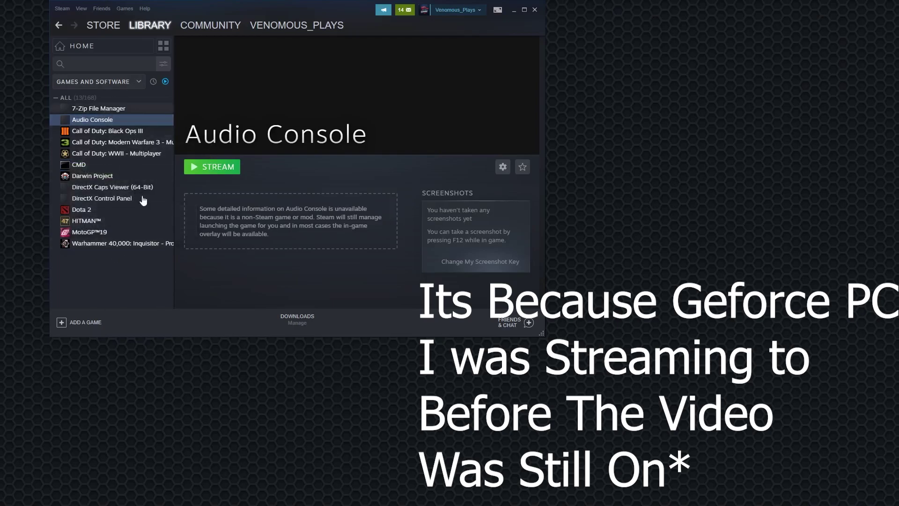
# Switch Steam to Big Picture mode and open Add Library Shortcut in its system settings
pyautogui.click(499, 12)
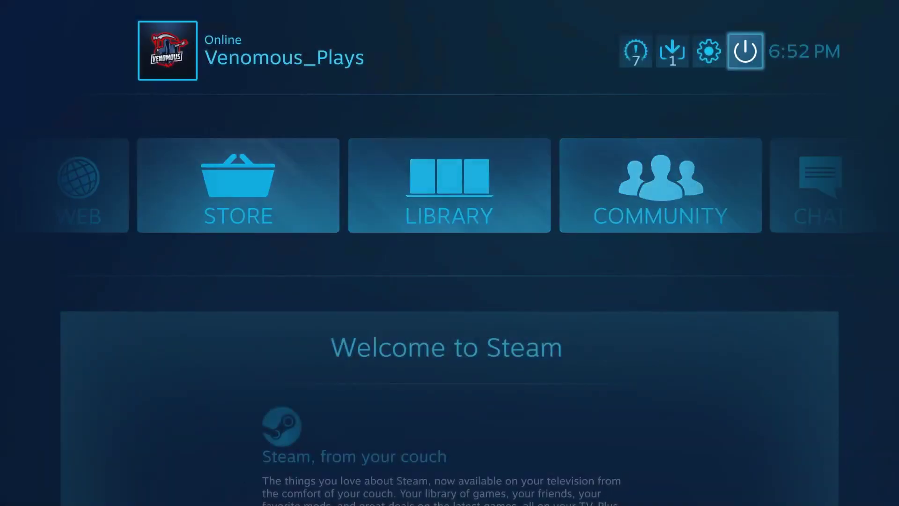
pyautogui.press('Left')
pyautogui.press('Return')
pyautogui.press('Right')
pyautogui.press('Right')
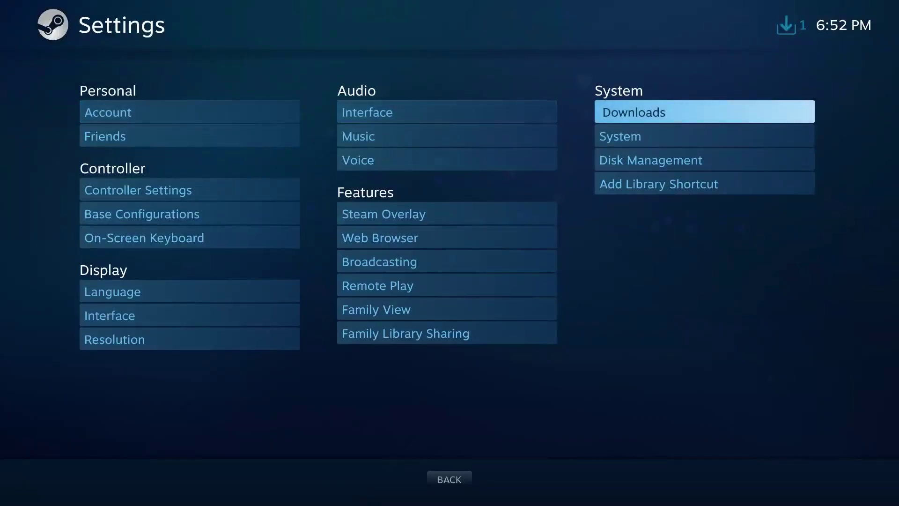
pyautogui.press('Down')
pyautogui.press('Down')
pyautogui.press('Down')
pyautogui.press('Return')
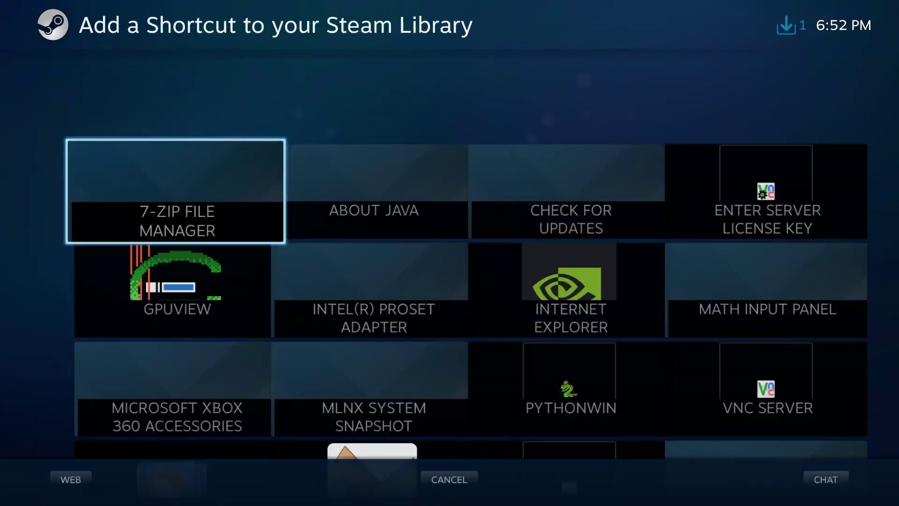
# Look over the programs that can be added as library shortcuts and return to the home screen without adding any
pyautogui.press('Down')
pyautogui.press('Right')
pyautogui.press('Up')
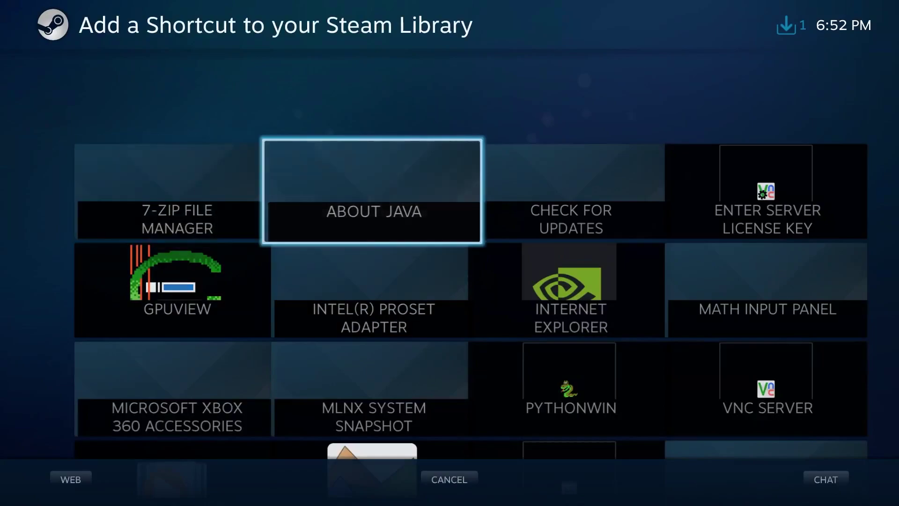
pyautogui.press('Down')
pyautogui.press('Left')
pyautogui.press('Up')
pyautogui.press('Right')
pyautogui.press('Down')
pyautogui.press('Left')
pyautogui.press('Right')
pyautogui.press('Up')
pyautogui.press('Left')
pyautogui.press('Down')
pyautogui.press('Escape')
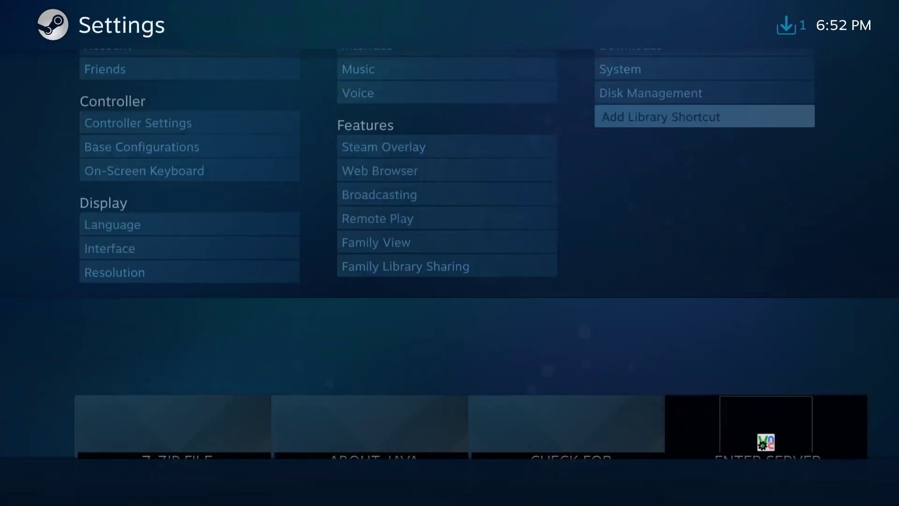
pyautogui.press('Escape')
# Open the Steam web browser and go to tinyurl.com/stugu9x
pyautogui.press('Down')
pyautogui.press('Left')
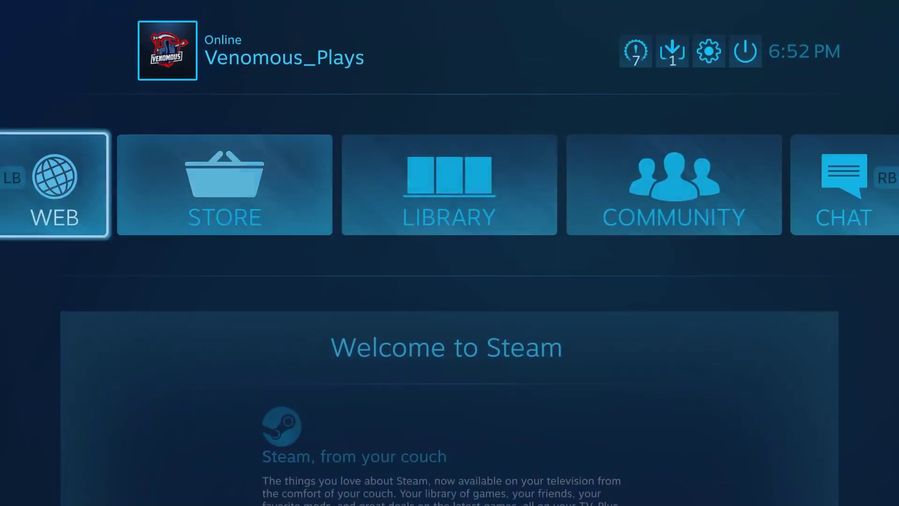
pyautogui.press('Return')
pyautogui.press('Return')
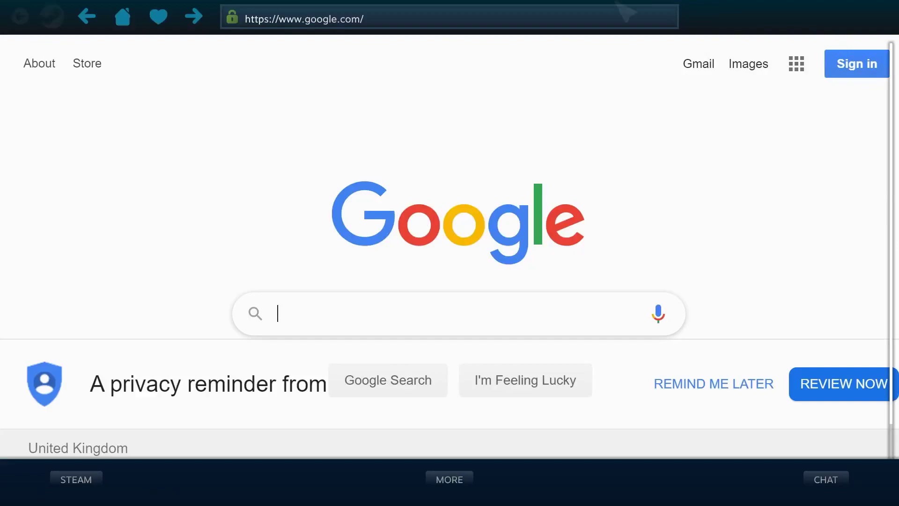
pyautogui.click(456, 18)
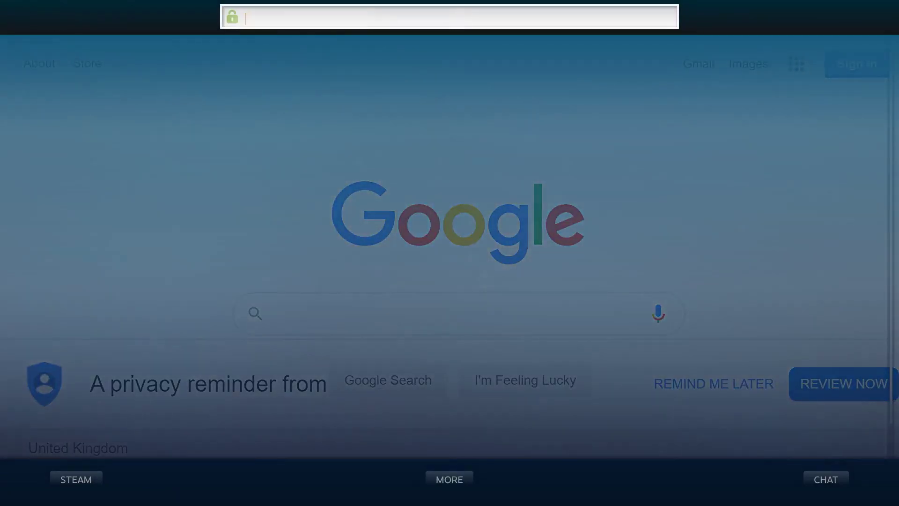
pyautogui.write('tinyurl.com/stugu9x')
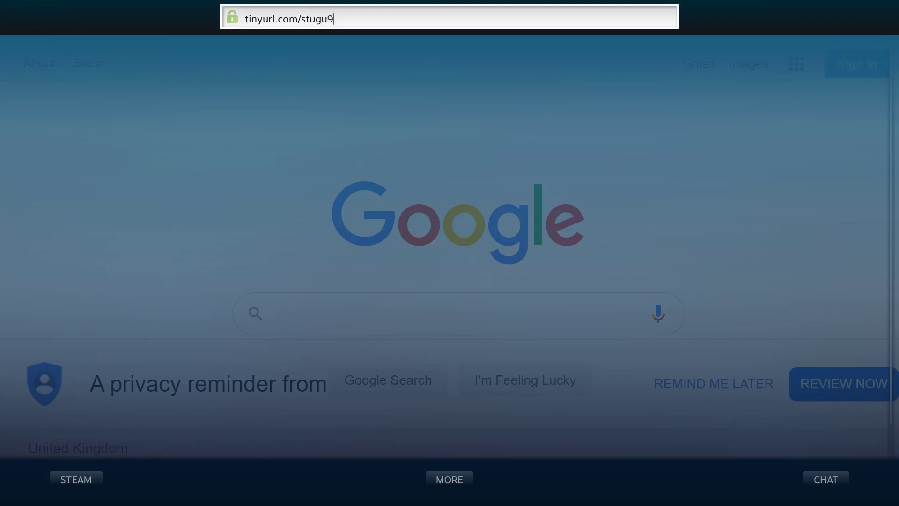
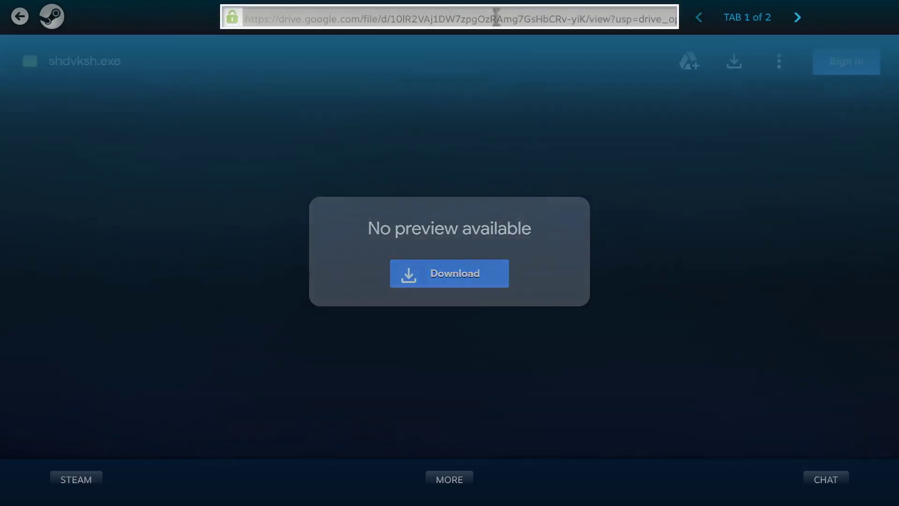
# Search the web for "falkon portable" and download Falkon Portable from the PortableApps.com page
pyautogui.hotkey('ctrl', 'a')
pyautogui.press('BackSpace')
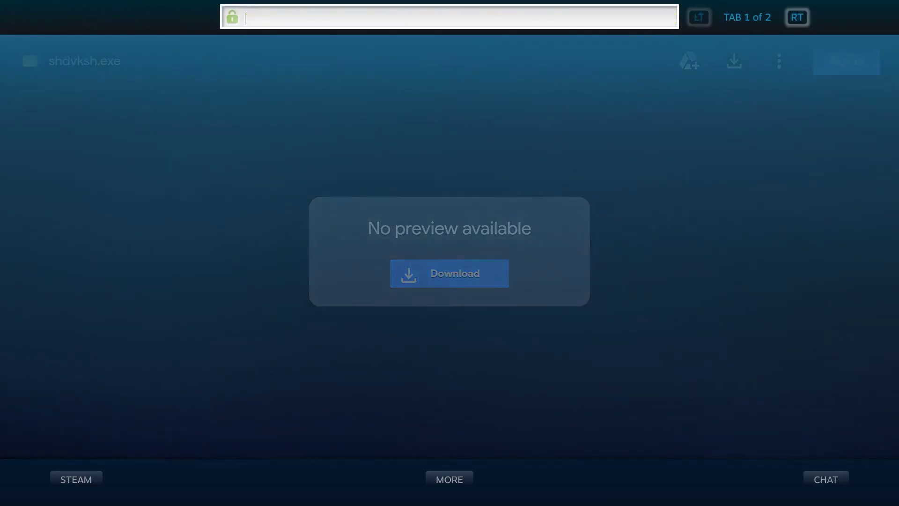
pyautogui.write('falkojn')
pyautogui.press('BackSpace')
pyautogui.press('BackSpace')
pyautogui.write('n portable')
pyautogui.press('Return')
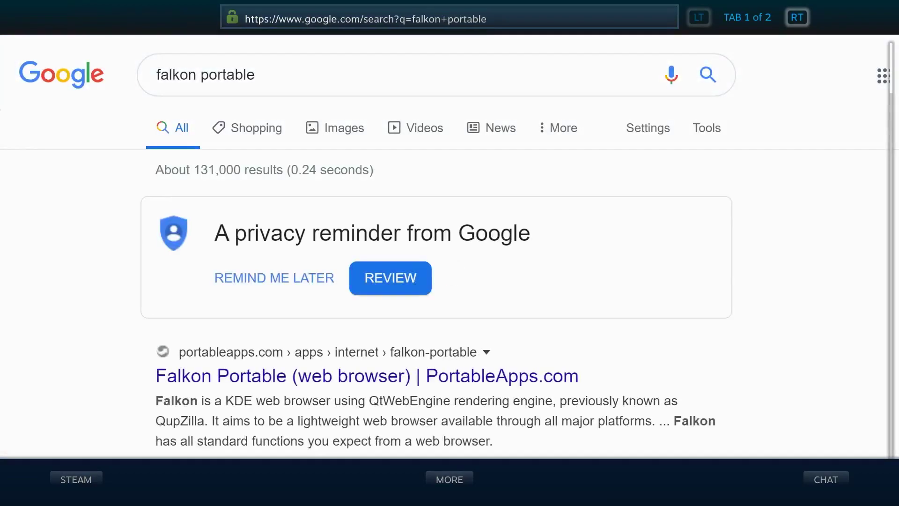
pyautogui.click(458, 380)
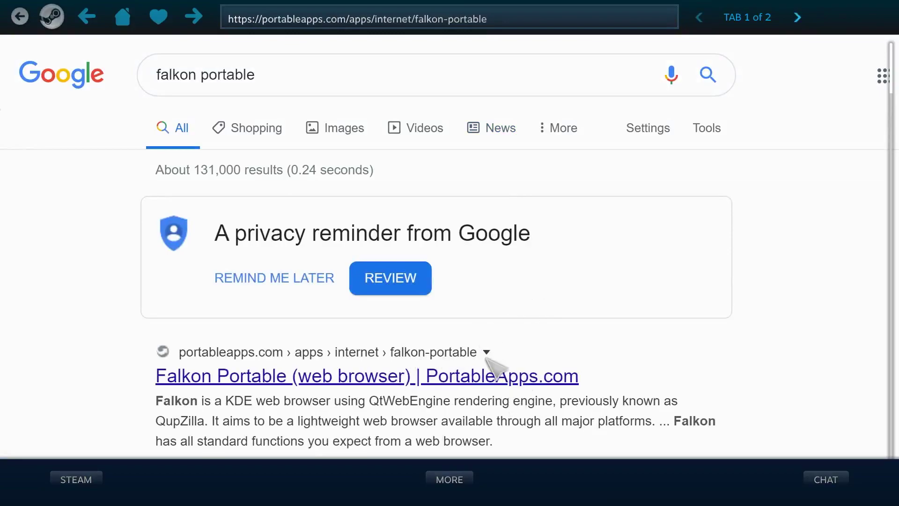
pyautogui.click(264, 395)
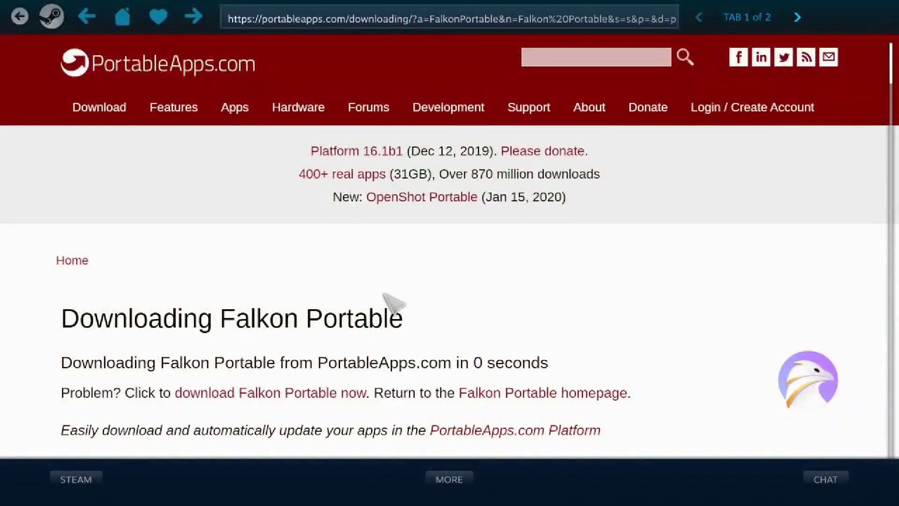
# Leave the web browser and exit Big Picture mode to the regular Steam library
pyautogui.click(51, 17)
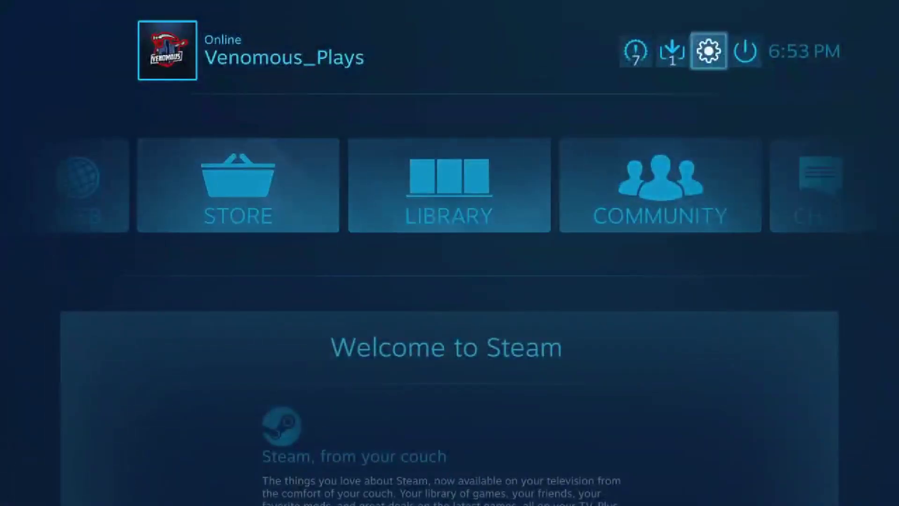
pyautogui.press('Right')
pyautogui.press('Return')
pyautogui.press('Return')
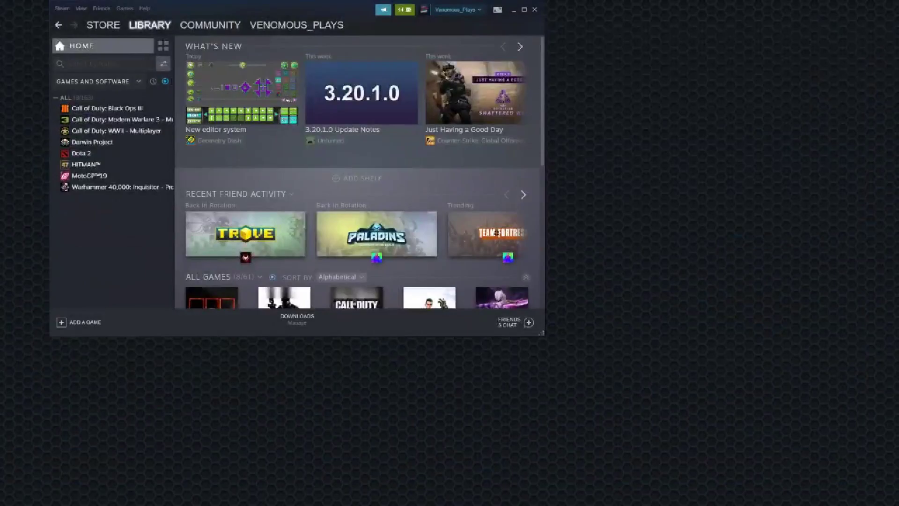
# Turn off the ready-to-play filter and look through the full list of games and software
pyautogui.click(165, 82)
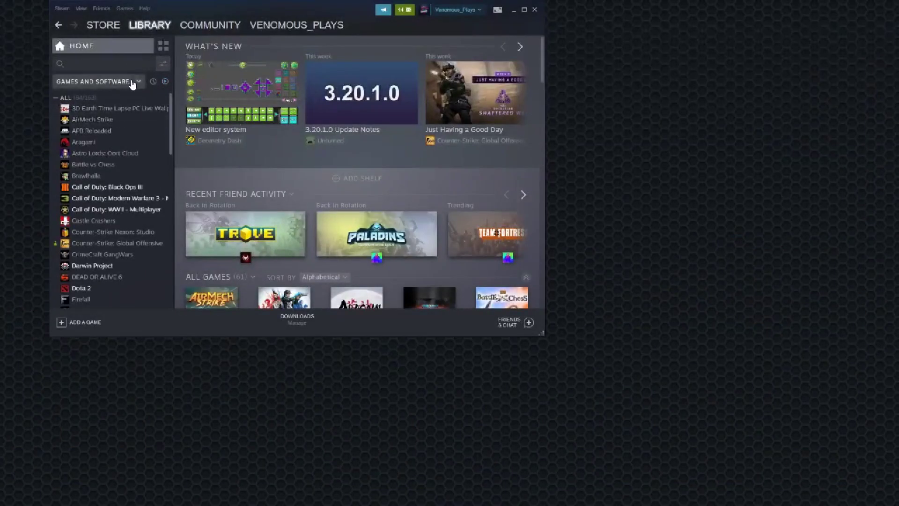
pyautogui.click(165, 82)
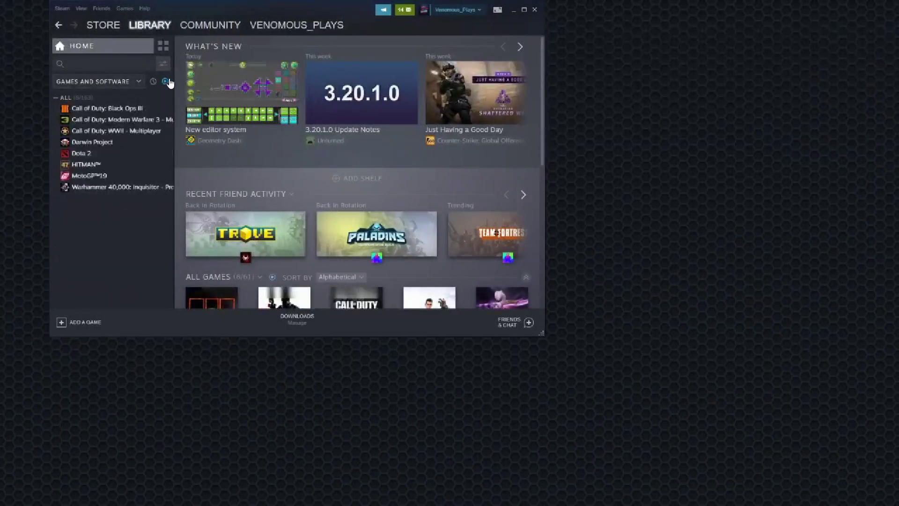
pyautogui.click(166, 81)
pyautogui.scroll(-5, 141, 128)
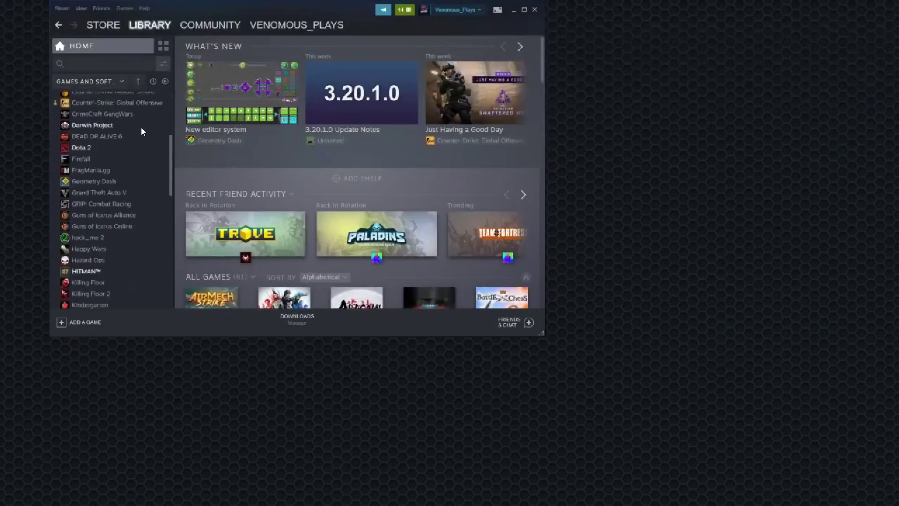
pyautogui.scroll(-4, 139, 129)
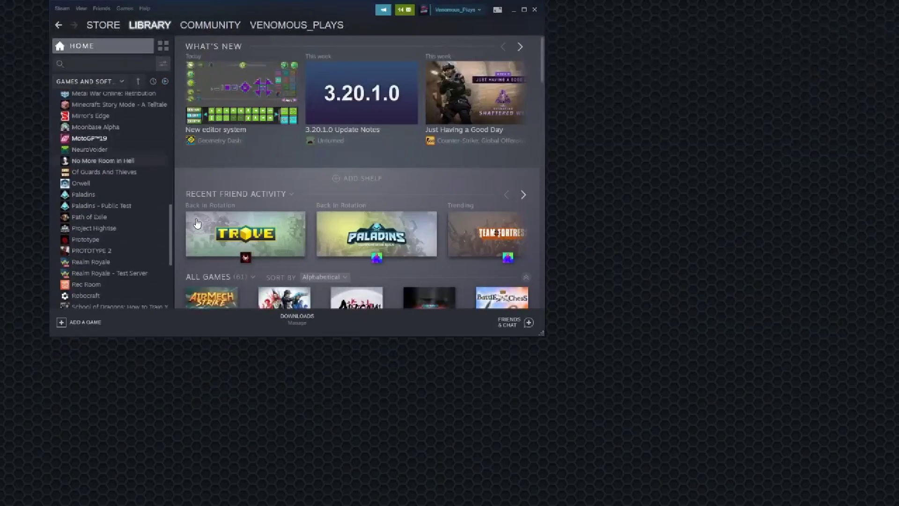
pyautogui.scroll(-3, 154, 240)
pyautogui.scroll(20, 140, 232)
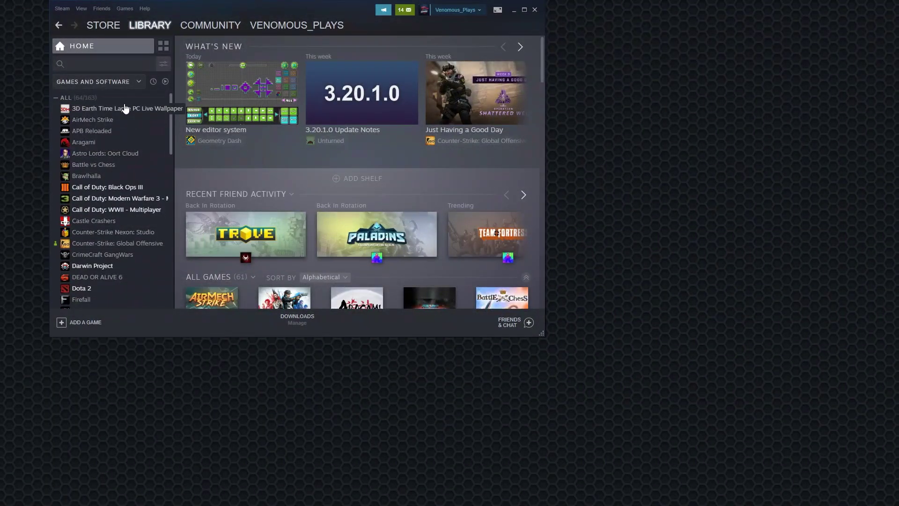
# Look at the properties of 3D Earth Time Lapse PC Live Wallpaper in the library and close them
pyautogui.click(127, 108)
pyautogui.rightClick(125, 114)
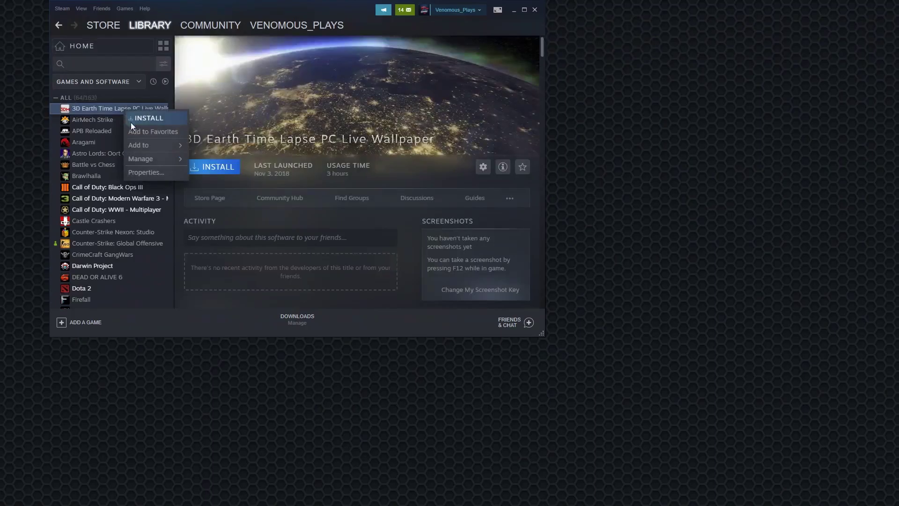
pyautogui.click(164, 173)
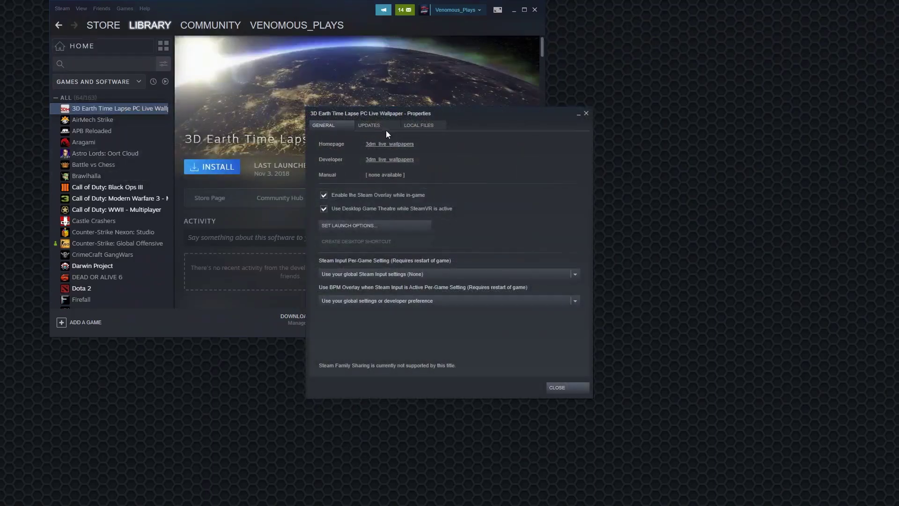
pyautogui.click(586, 113)
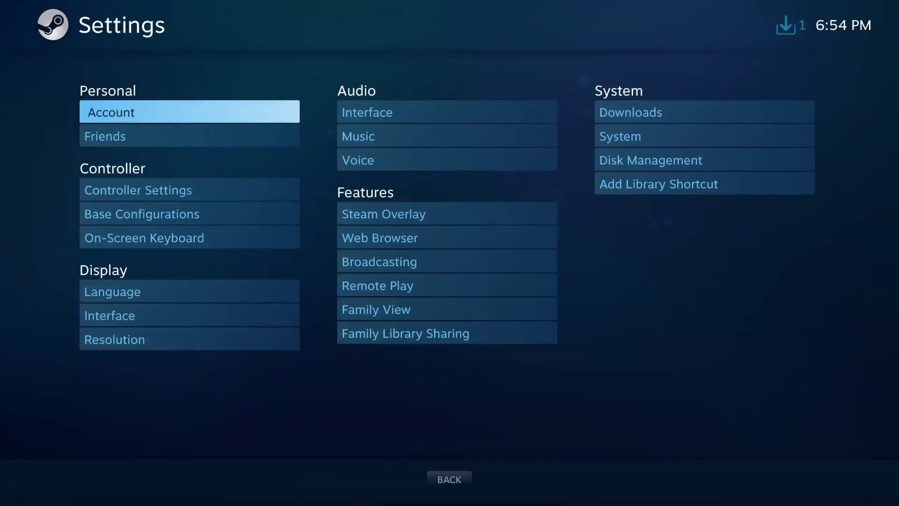
# Add library shortcuts for 7-Zip File Manager, About Java and Check For Updates from the Big Picture settings
pyautogui.press('Right')
pyautogui.press('Right')
pyautogui.press('Down')
pyautogui.press('Down')
pyautogui.press('Down')
pyautogui.press('Return')
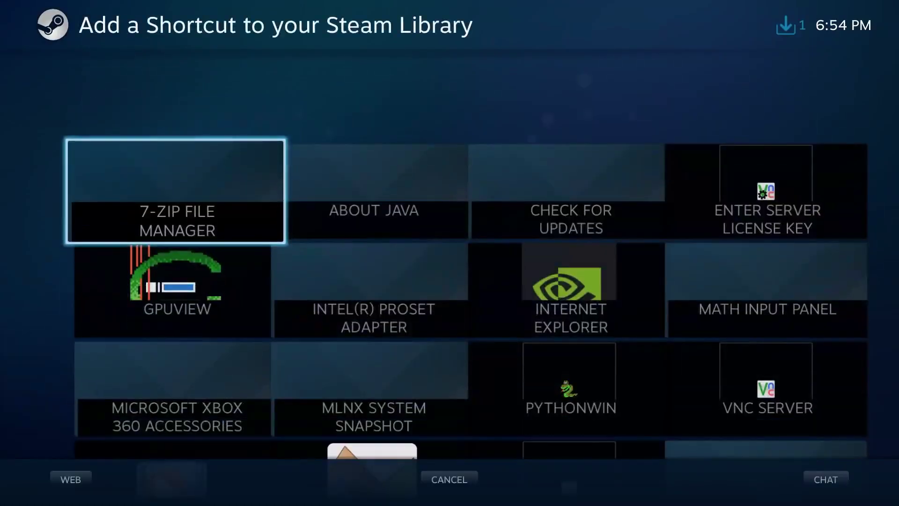
pyautogui.press('Right')
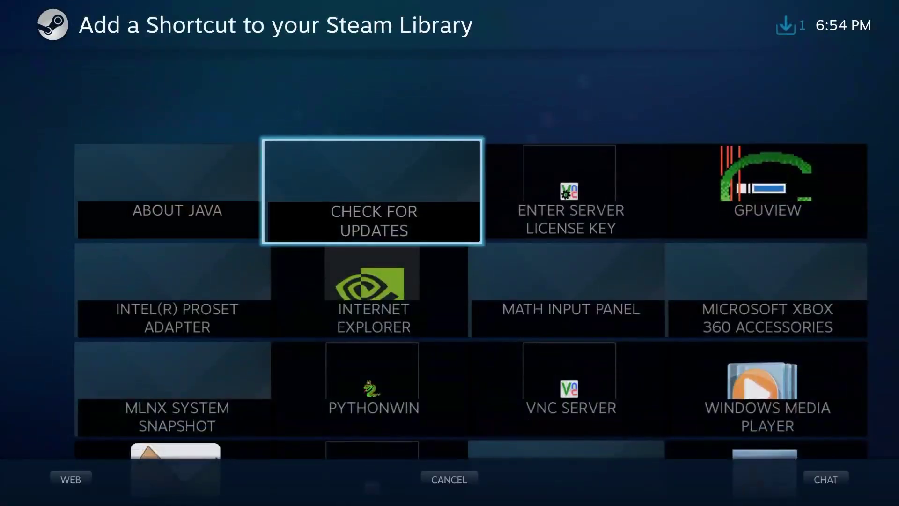
pyautogui.press('Left')
pyautogui.press('Return')
pyautogui.press('Return')
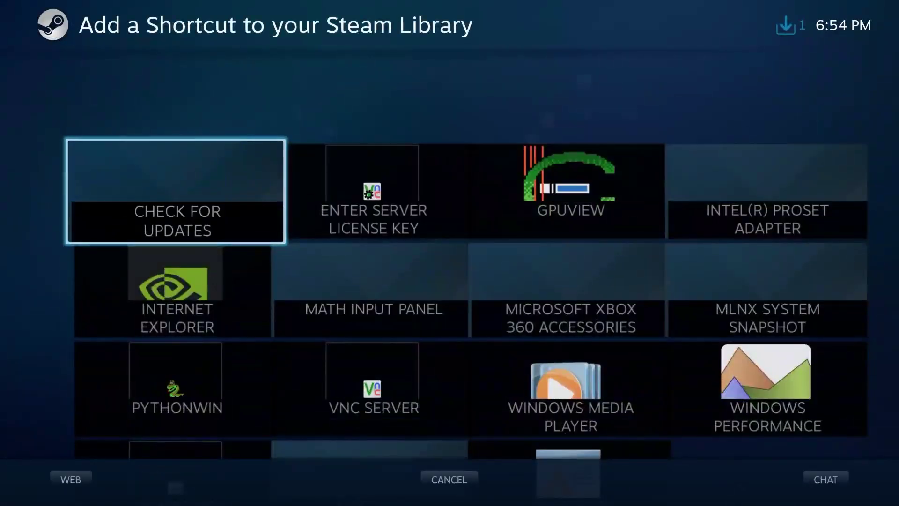
# Leave the Big Picture settings and exit Big Picture mode to the regular Steam library
pyautogui.press('Escape')
pyautogui.press('Escape')
pyautogui.press('Right')
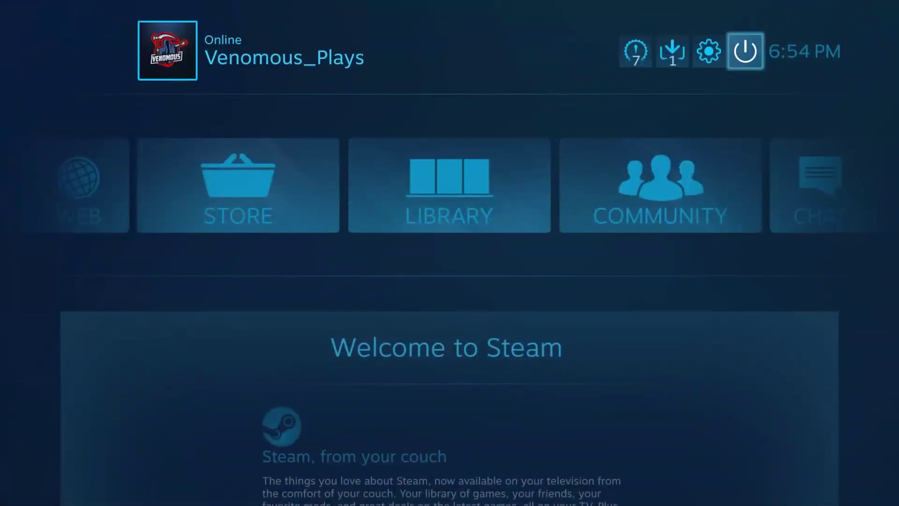
pyautogui.press('Return')
pyautogui.press('Return')
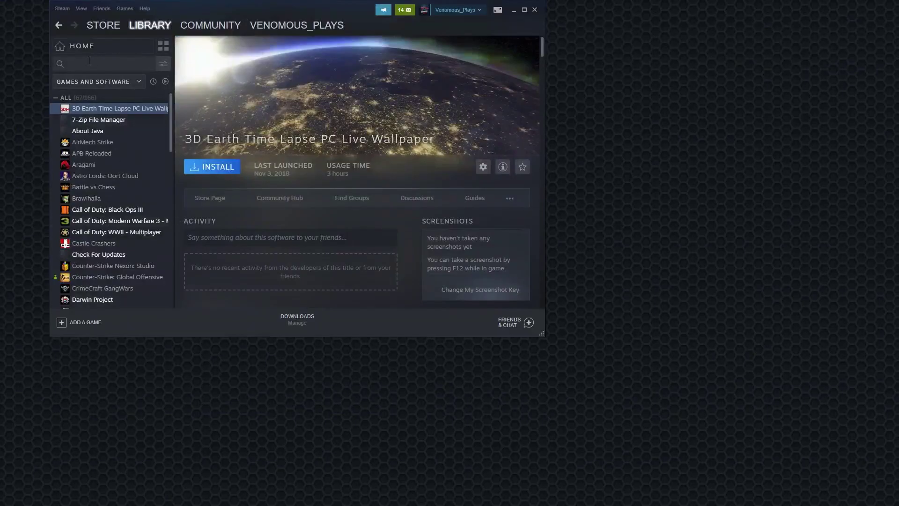
# Change the 7-Zip File Manager shortcut's target to the FalkonPortable_3.1.0_Rev_2 installer in the Steam folder
pyautogui.click(91, 121)
pyautogui.rightClick(91, 121)
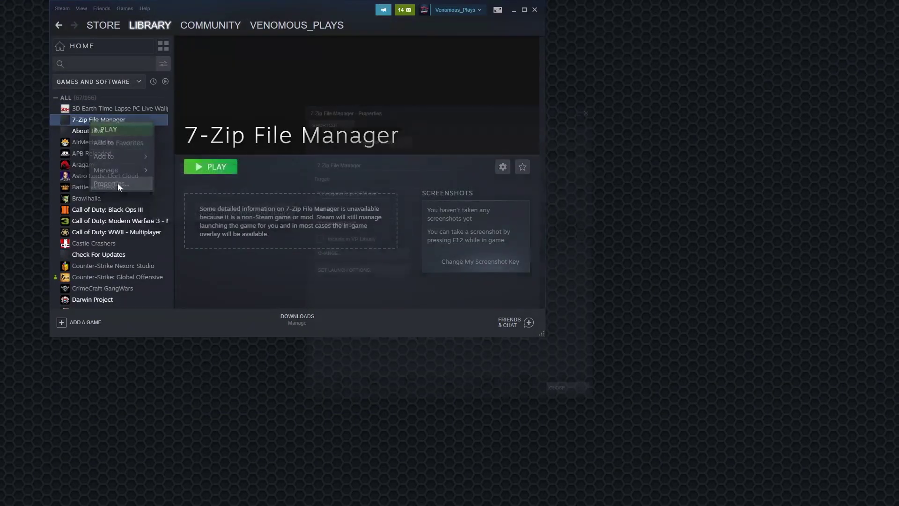
pyautogui.click(117, 183)
pyautogui.click(358, 253)
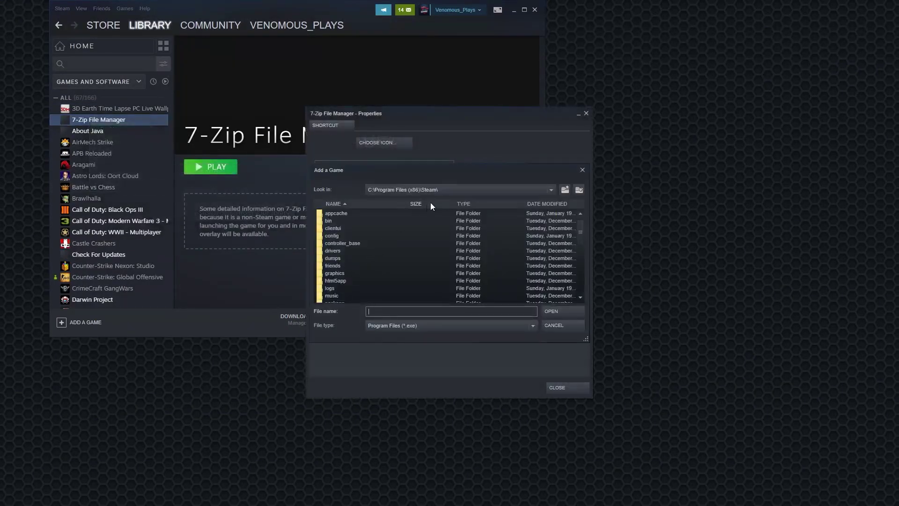
pyautogui.scroll(-6, 361, 262)
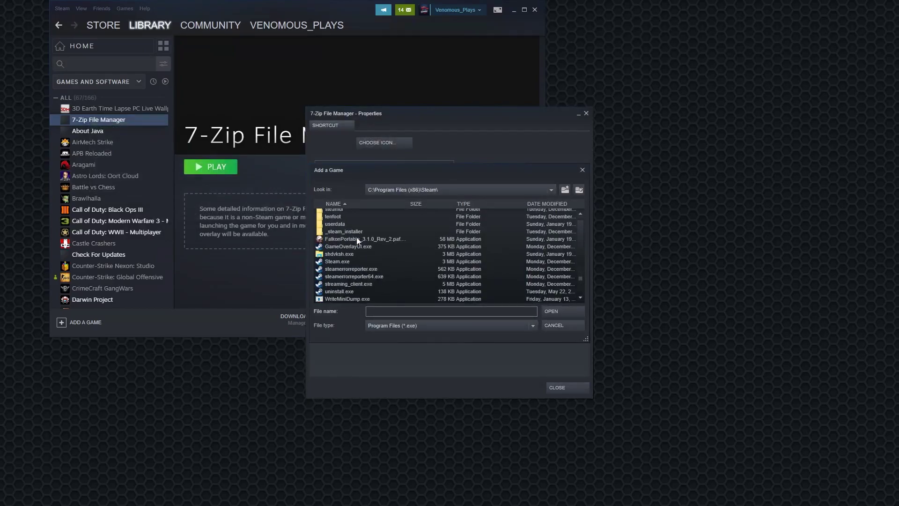
pyautogui.doubleClick(357, 239)
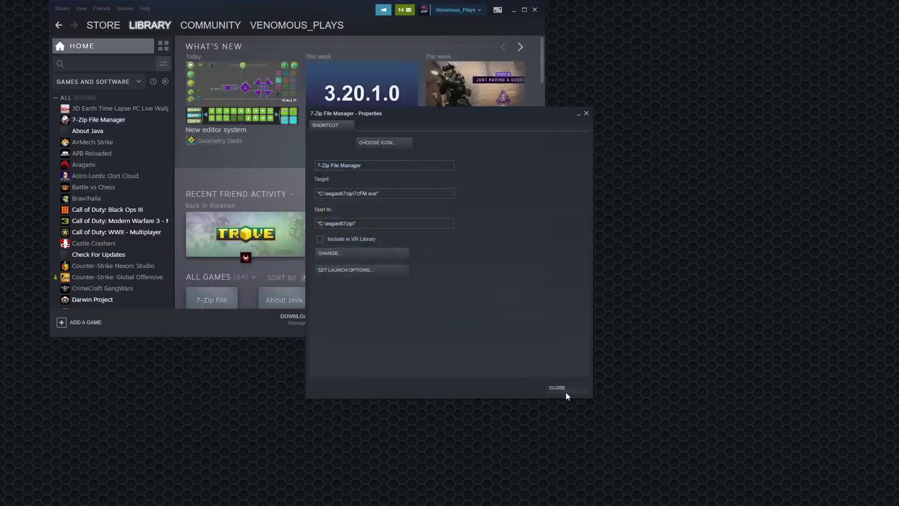
pyautogui.click(566, 395)
# Change the About Java shortcut's target to shdvksh.exe in C:\Program Files (x86)\Steam
pyautogui.rightClick(107, 132)
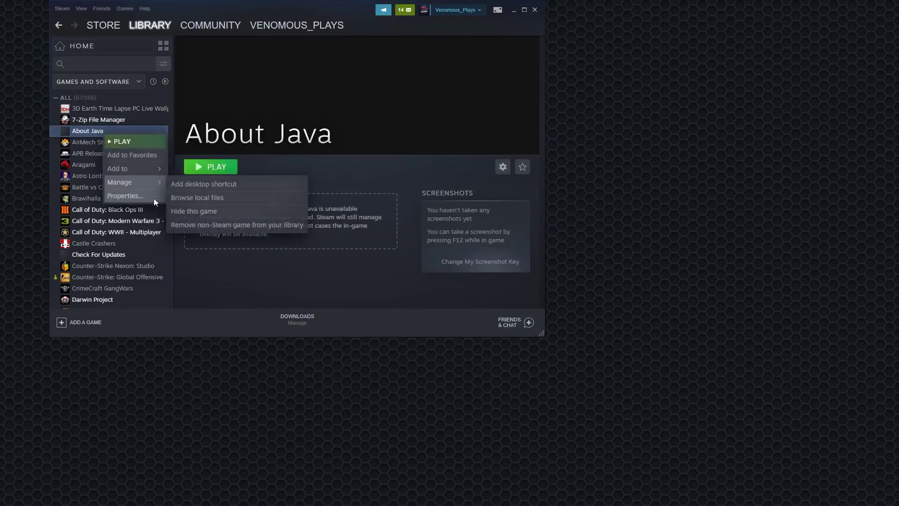
pyautogui.click(154, 198)
pyautogui.click(372, 256)
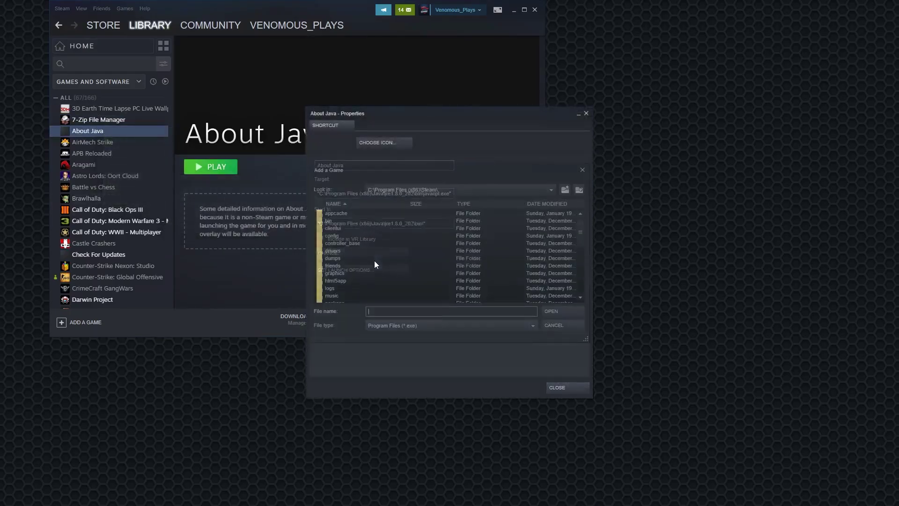
pyautogui.scroll(-5, 370, 267)
pyautogui.click(352, 255)
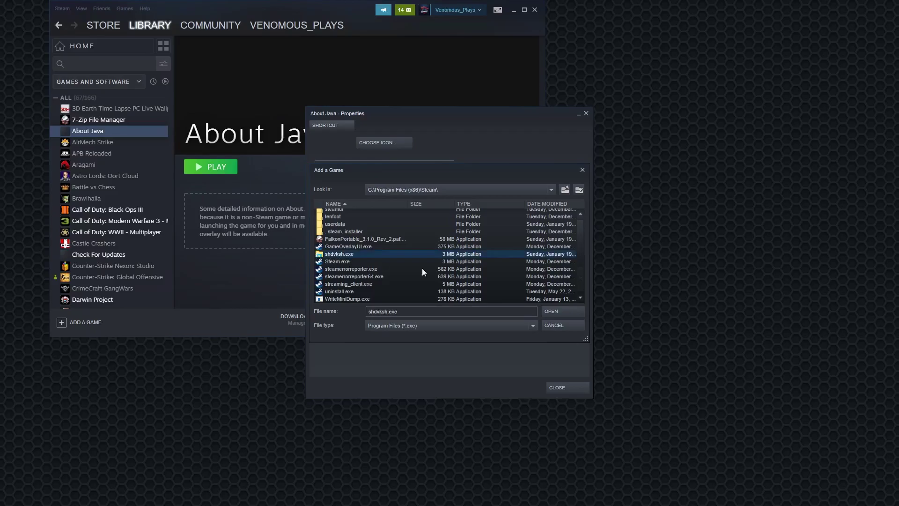
pyautogui.click(555, 311)
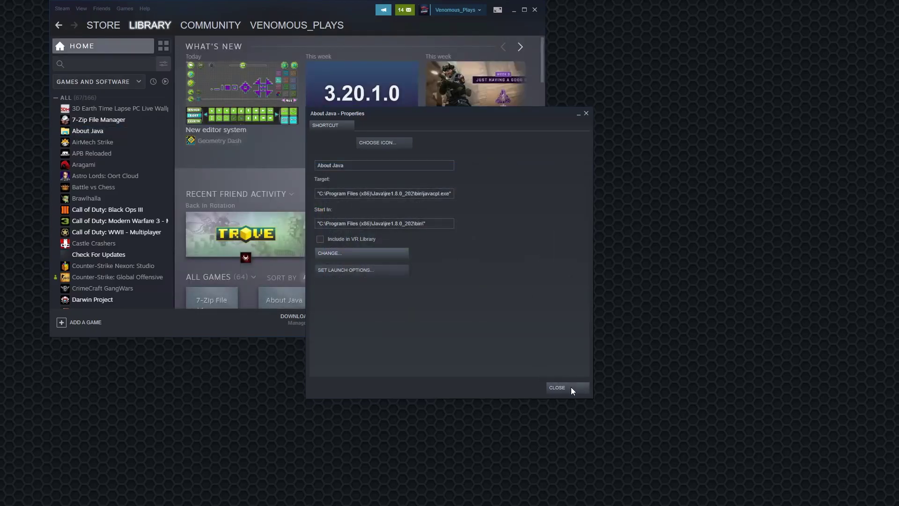
pyautogui.click(578, 391)
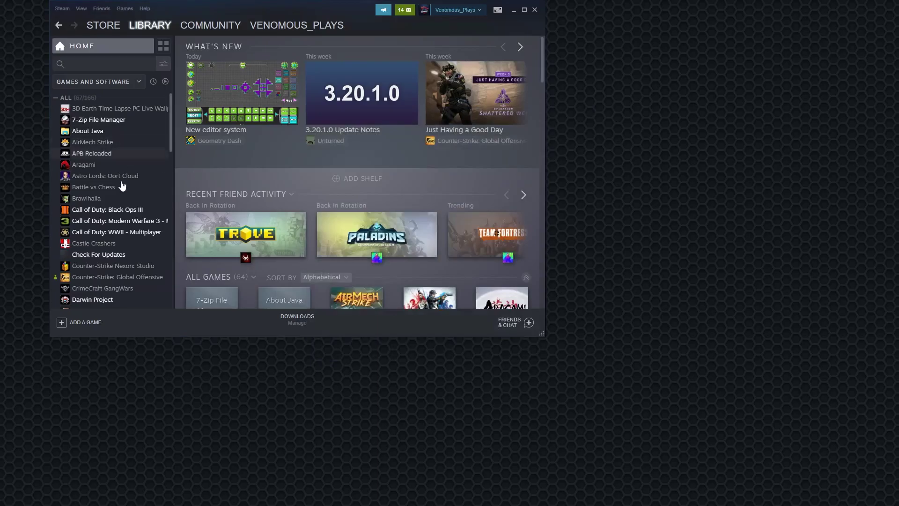
# Start changing the Check For Updates shortcut's target and browse to the C:\Windows\System32 folder
pyautogui.rightClick(93, 259)
pyautogui.click(125, 243)
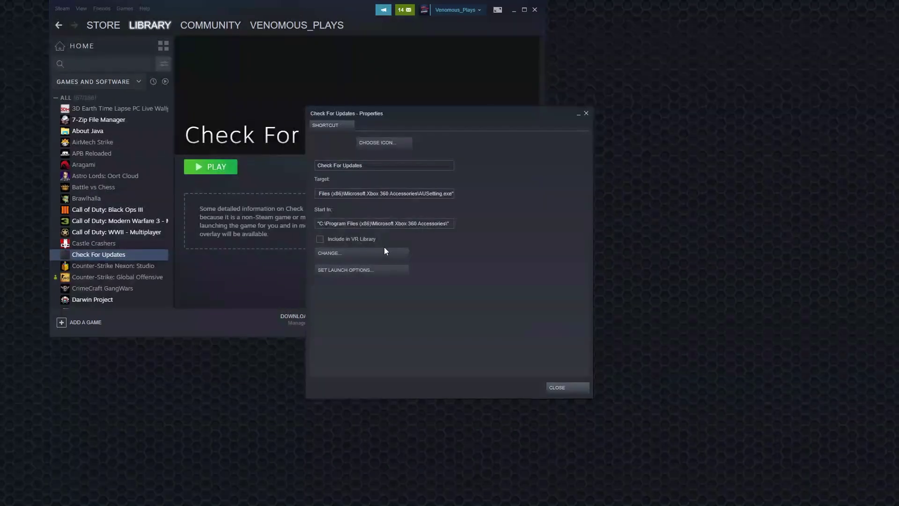
pyautogui.click(367, 255)
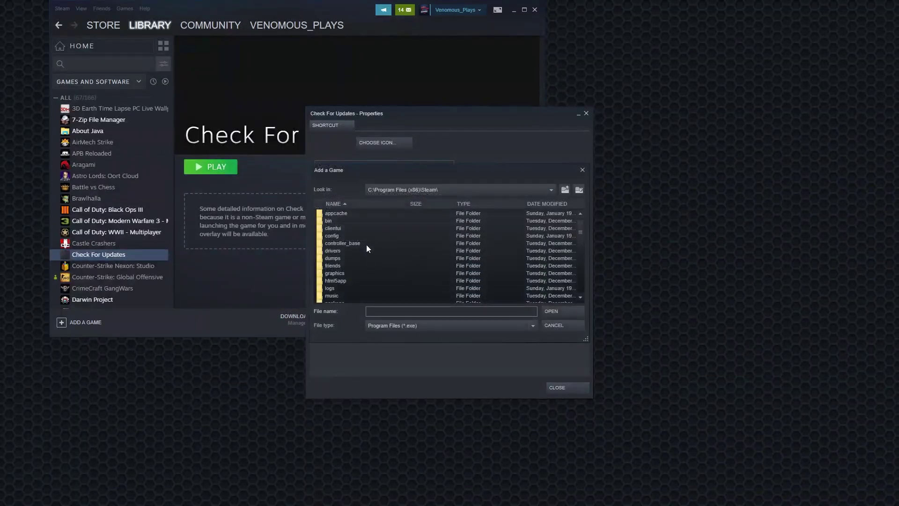
pyautogui.click(438, 190)
pyautogui.click(383, 223)
pyautogui.scroll(-1, 353, 273)
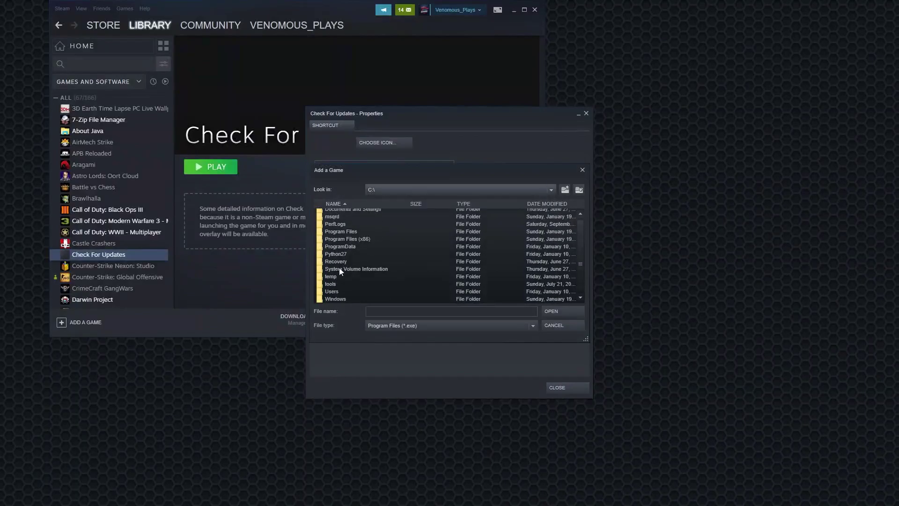
pyautogui.doubleClick(334, 299)
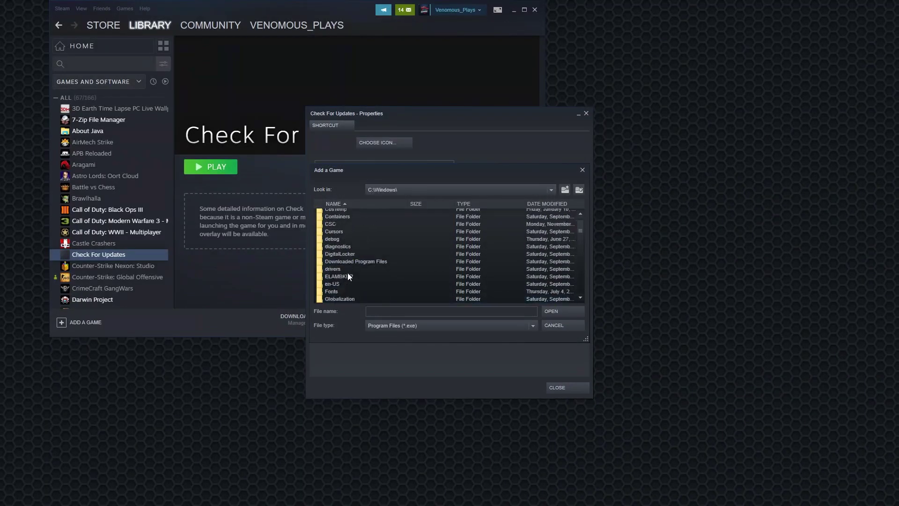
pyautogui.scroll(-10, 347, 274)
pyautogui.scroll(-8, 347, 276)
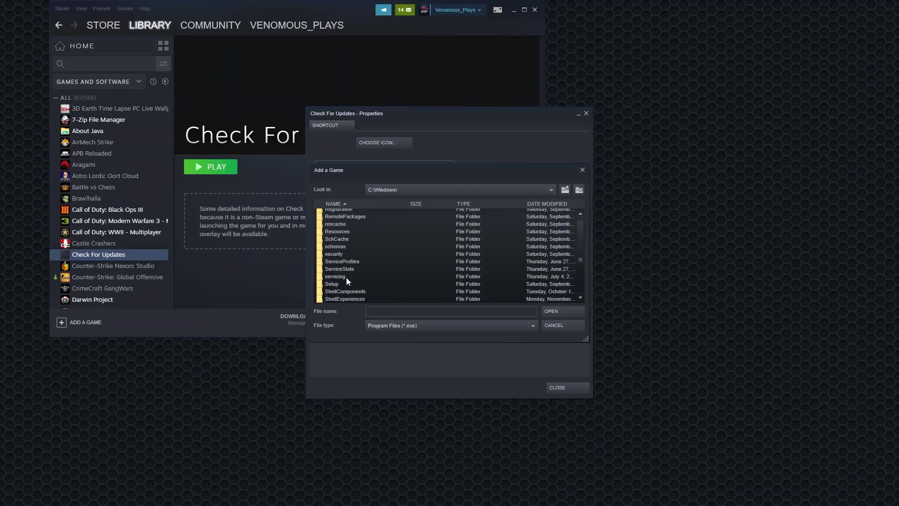
pyautogui.click(342, 292)
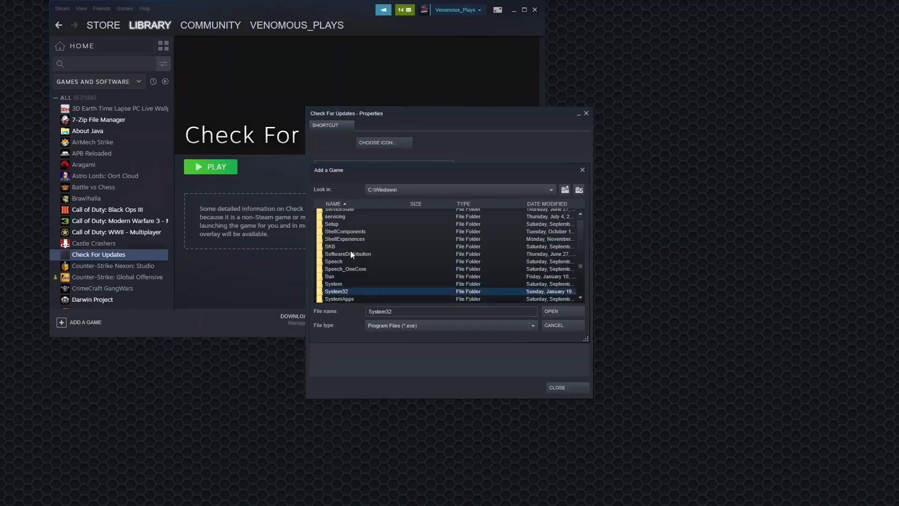
pyautogui.doubleClick(338, 290)
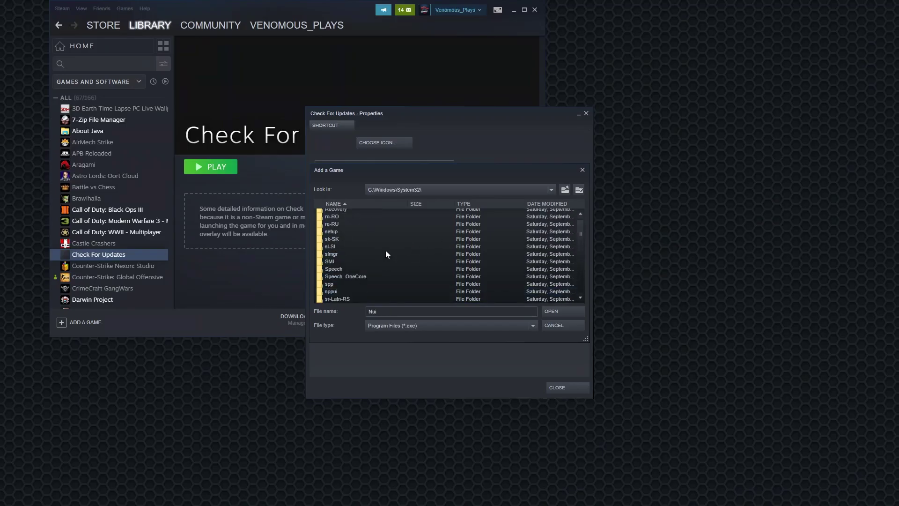
# Choose cmd.exe as the Check For Updates shortcut's target and close its properties
pyautogui.scroll(-10, 386, 250)
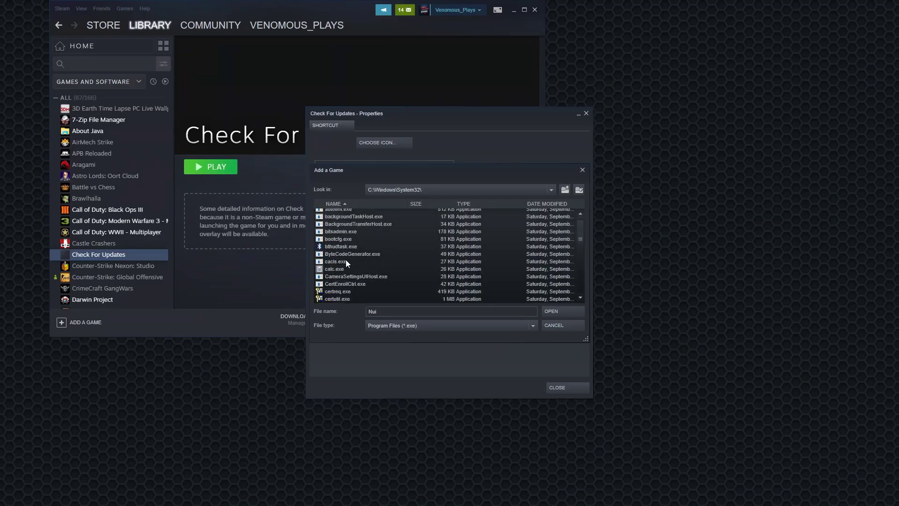
pyautogui.scroll(-5, 345, 262)
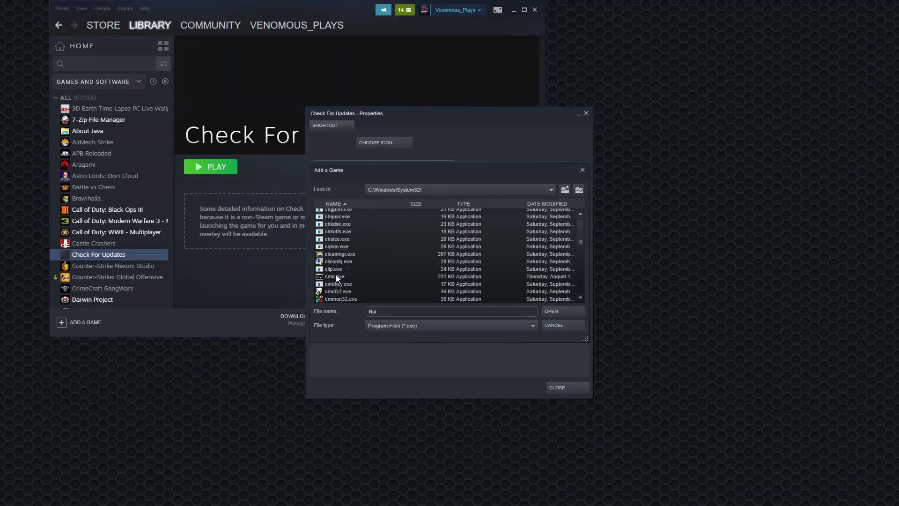
pyautogui.doubleClick(336, 277)
pyautogui.click(565, 387)
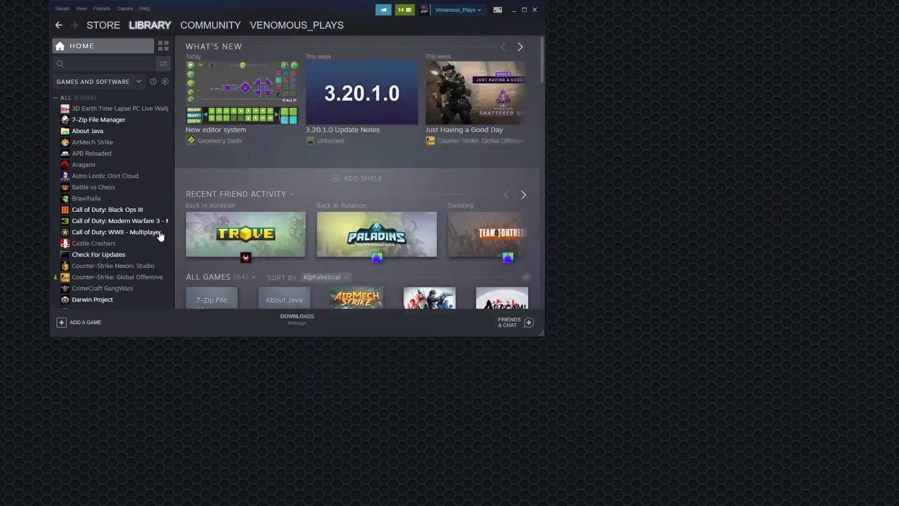
# Rename the Check For Updates shortcut as CMD
pyautogui.click(108, 256)
pyautogui.rightClick(108, 256)
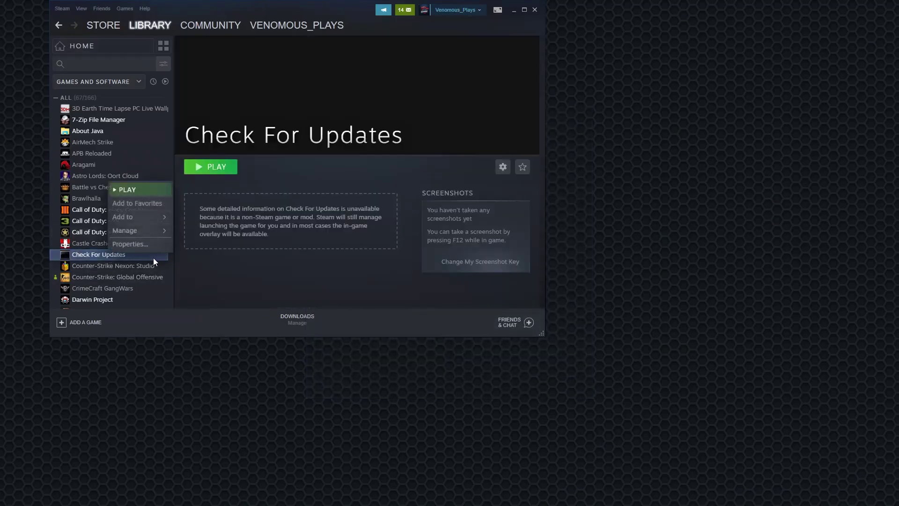
pyautogui.click(127, 253)
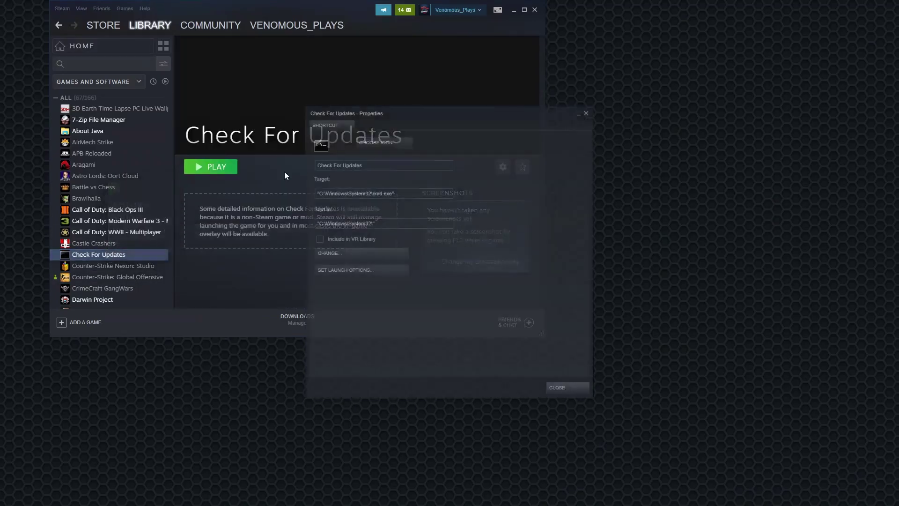
pyautogui.click(371, 165)
pyautogui.write('CMD')
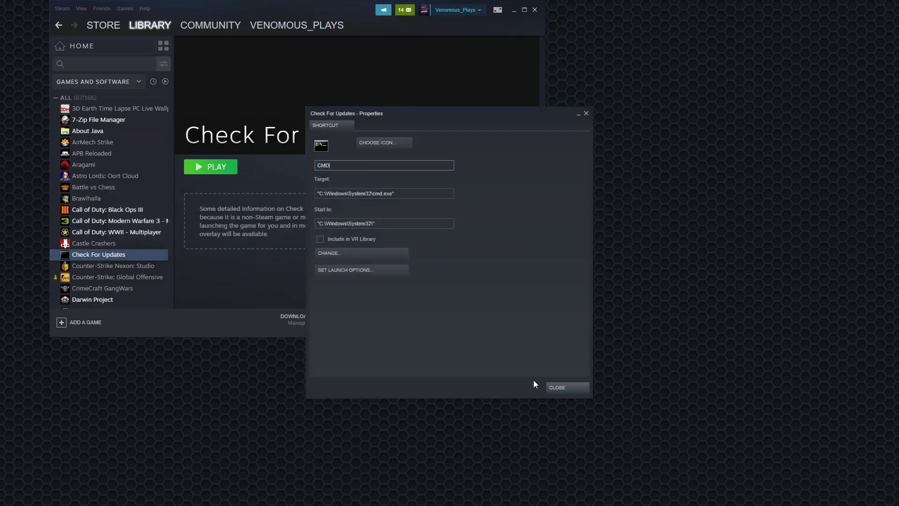
pyautogui.click(567, 388)
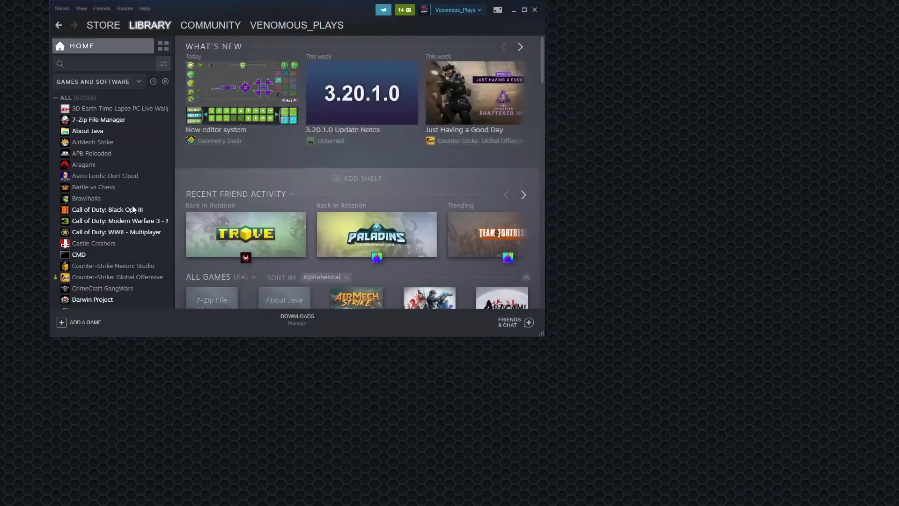
# Rename the About Java shortcut as Explorer
pyautogui.click(101, 134)
pyautogui.rightClick(99, 132)
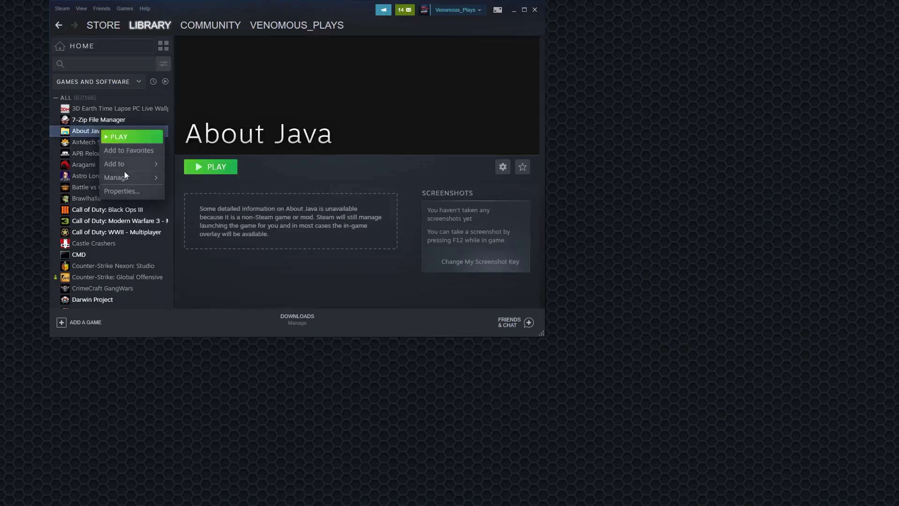
pyautogui.click(121, 192)
pyautogui.click(366, 165)
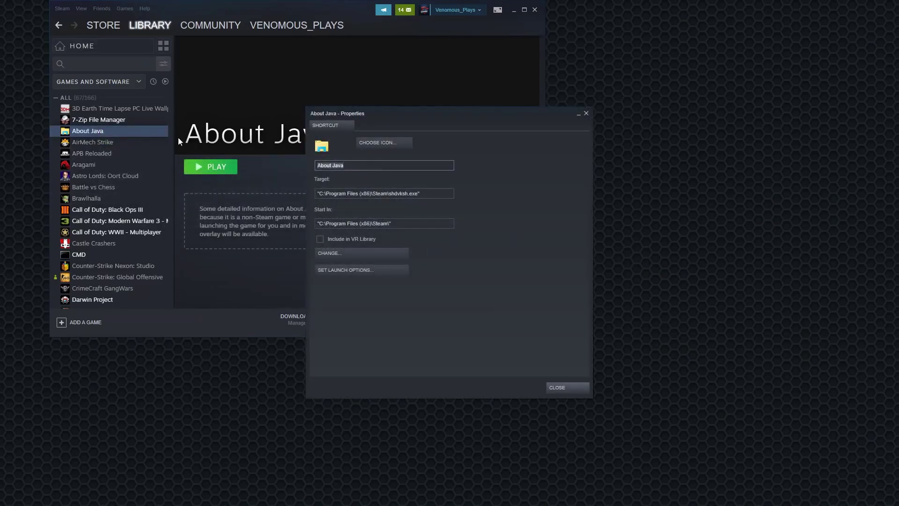
pyautogui.write('Explorer')
pyautogui.click(577, 389)
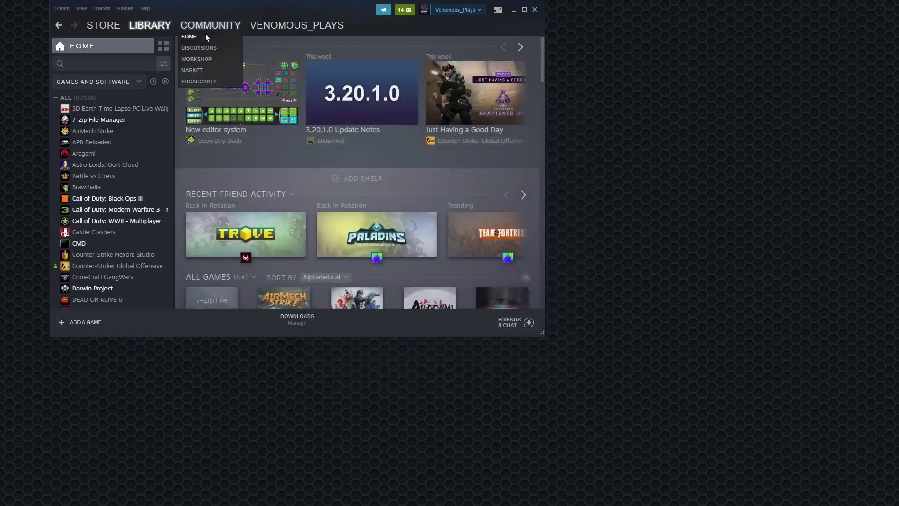
# Rename the 7-Zip File Manager shortcut as Falkon Installer and close its properties
pyautogui.click(109, 119)
pyautogui.rightClick(111, 117)
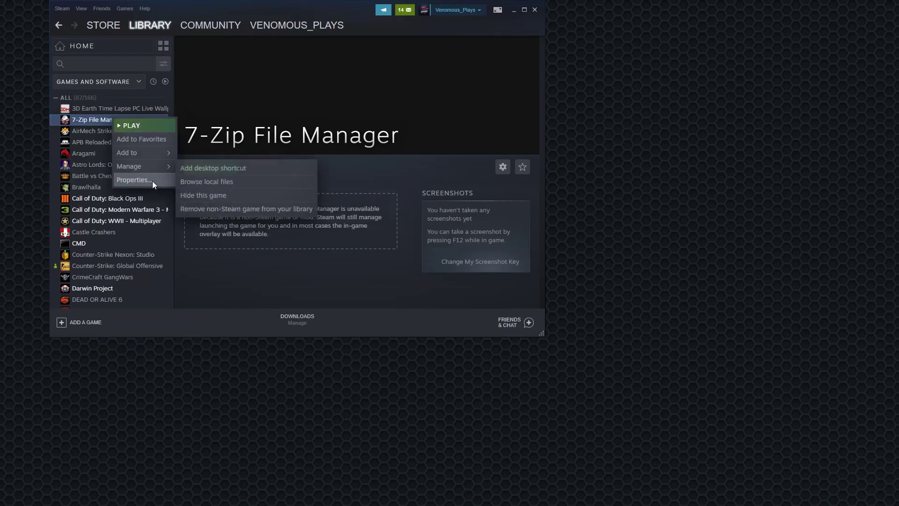
pyautogui.click(153, 181)
pyautogui.click(382, 168)
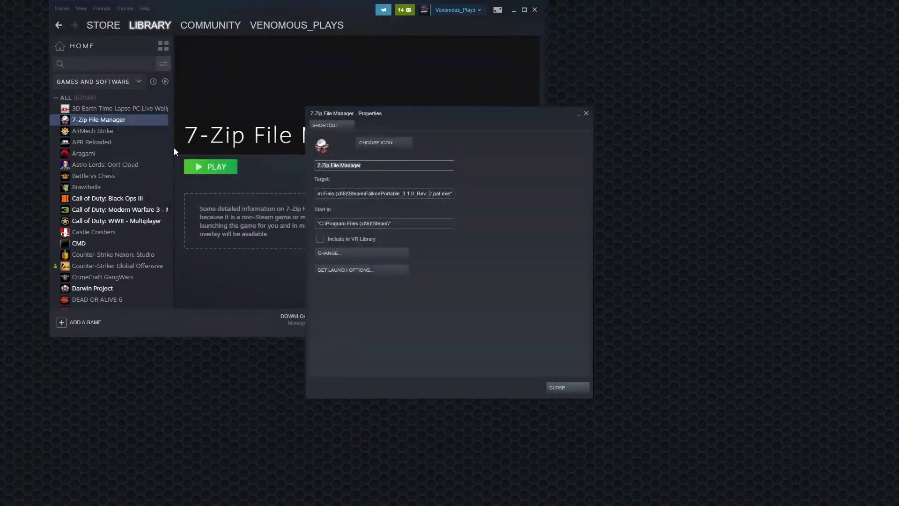
pyautogui.write('F')
pyautogui.press('BackSpace')
pyautogui.press('BackSpace')
pyautogui.press('BackSpace')
pyautogui.press('BackSpace')
pyautogui.press('BackSpace')
pyautogui.press('BackSpace')
pyautogui.press('BackSpace')
pyautogui.press('BackSpace')
pyautogui.press('BackSpace')
pyautogui.write('Installe')
pyautogui.click(565, 385)
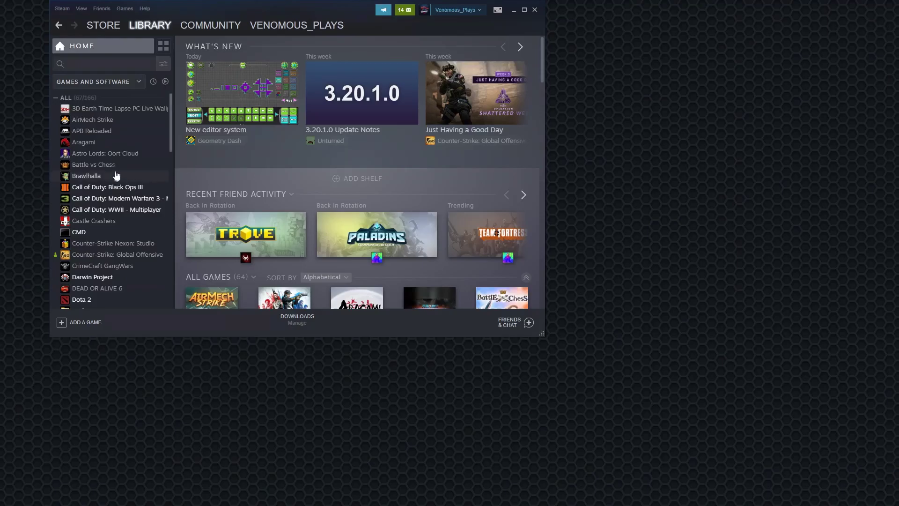
# Launch the CMD shortcut, force-terminate nvcontainer.exe with taskkill /f /im nvcontainer.exe, and close the command prompt
pyautogui.click(105, 232)
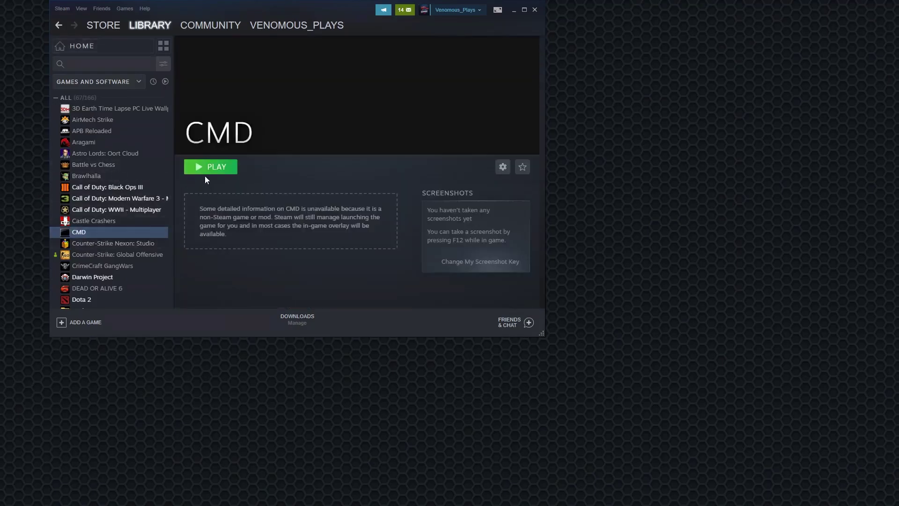
pyautogui.click(206, 170)
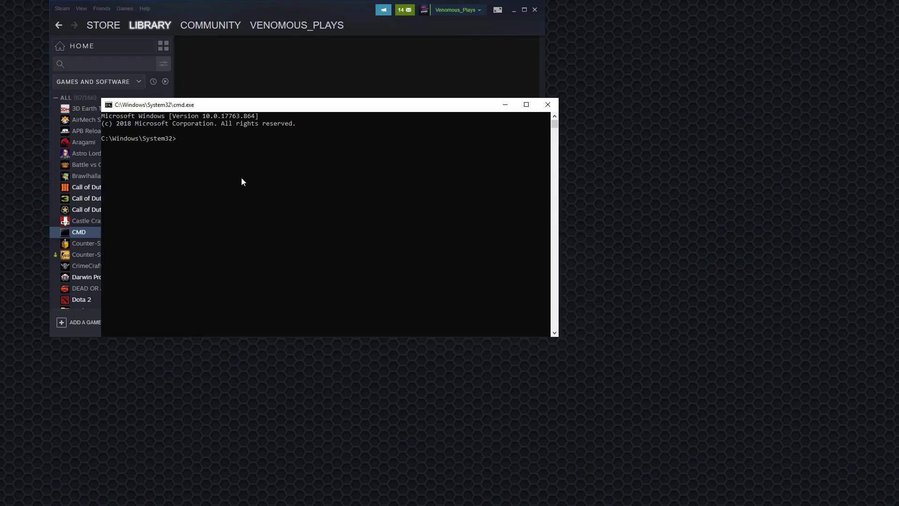
pyautogui.write('taskkill /f /im nvcontainer.exe')
pyautogui.press('Return')
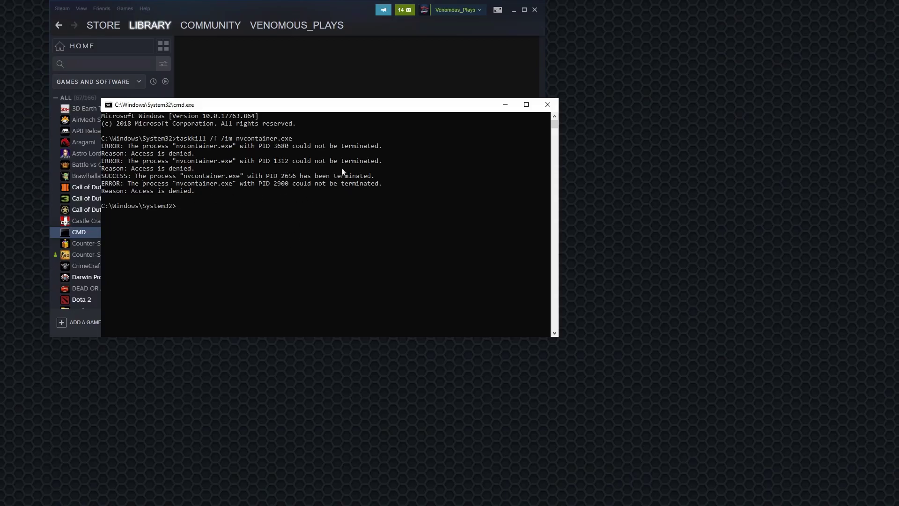
pyautogui.click(548, 105)
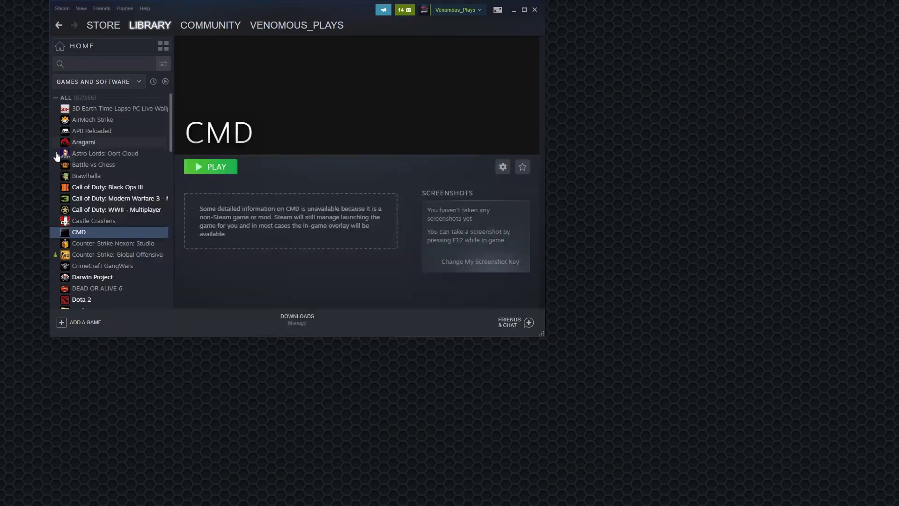
# Launch the Explorer shortcut from the library and place its file window beside the game list
pyautogui.scroll(-1, 122, 253)
pyautogui.scroll(-4, 122, 253)
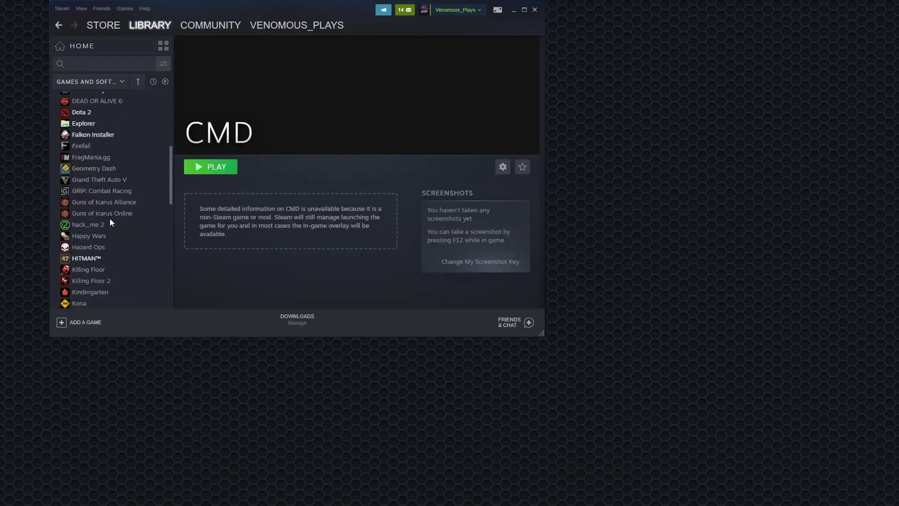
pyautogui.click(96, 124)
pyautogui.click(225, 169)
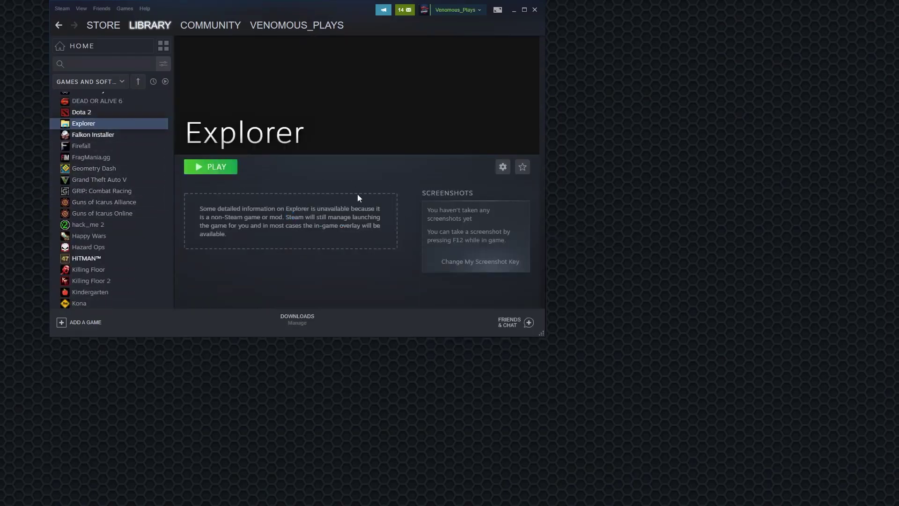
pyautogui.moveTo(288, 134); pyautogui.dragTo(466, 106)
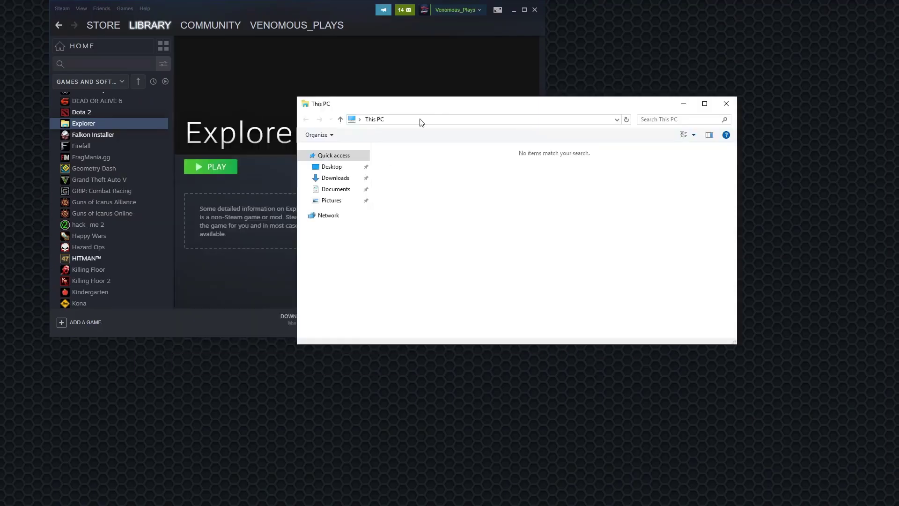
# Examine the Downloads, Documents and Desktop folders and the actions available inside them
pyautogui.click(347, 178)
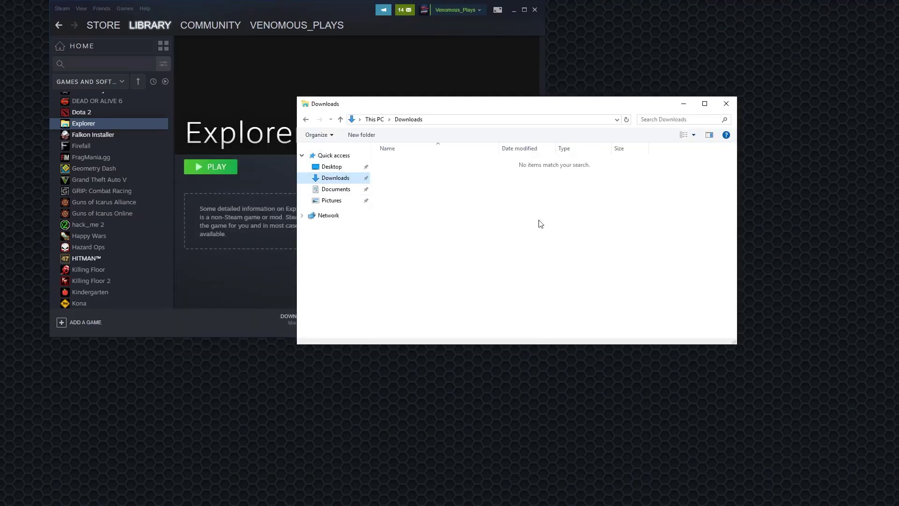
pyautogui.rightClick(449, 198)
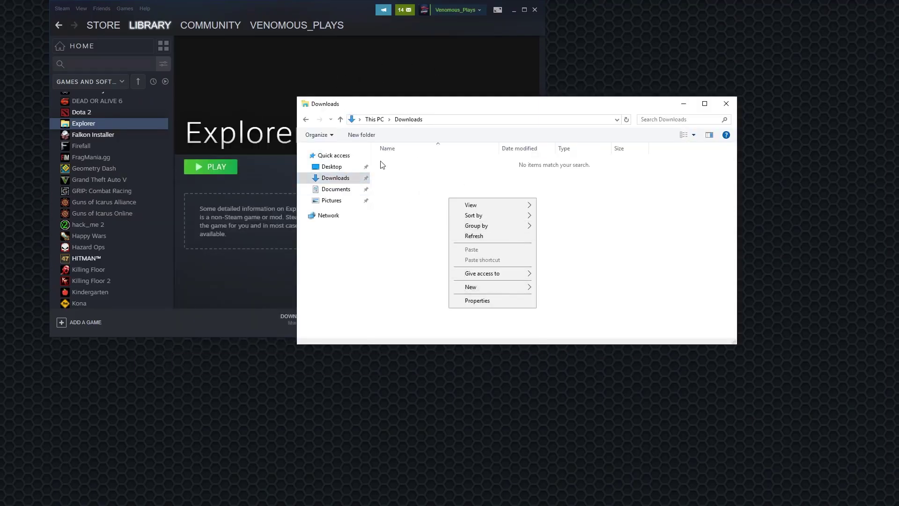
pyautogui.click(335, 189)
pyautogui.rightClick(507, 212)
pyautogui.click(440, 255)
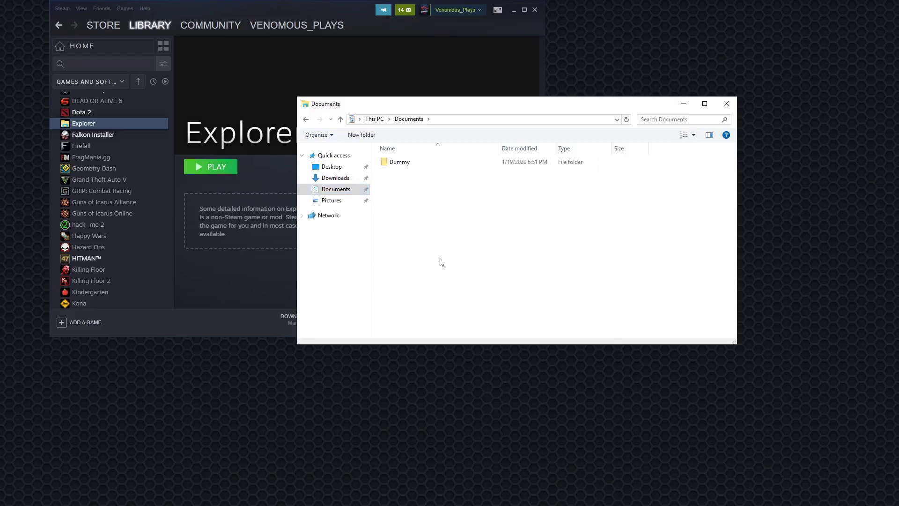
pyautogui.click(335, 178)
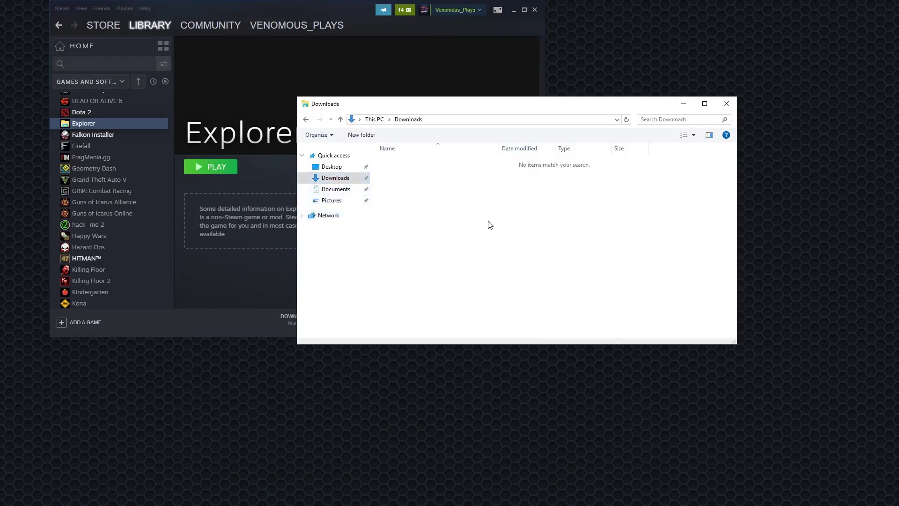
pyautogui.click(330, 166)
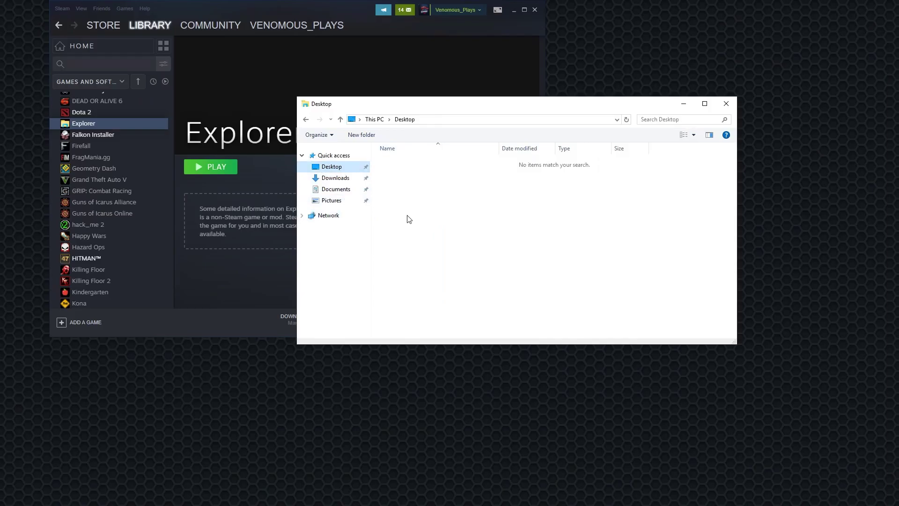
pyautogui.moveTo(408, 219); pyautogui.dragTo(525, 203)
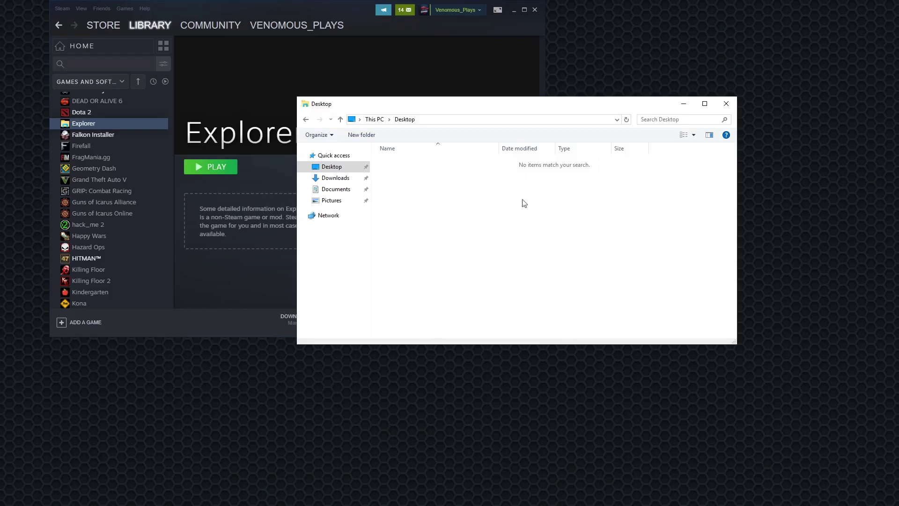
# Launch Falkon Installer in English and install Falkon Portable into a Falkon folder on the Y: drive
pyautogui.click(101, 135)
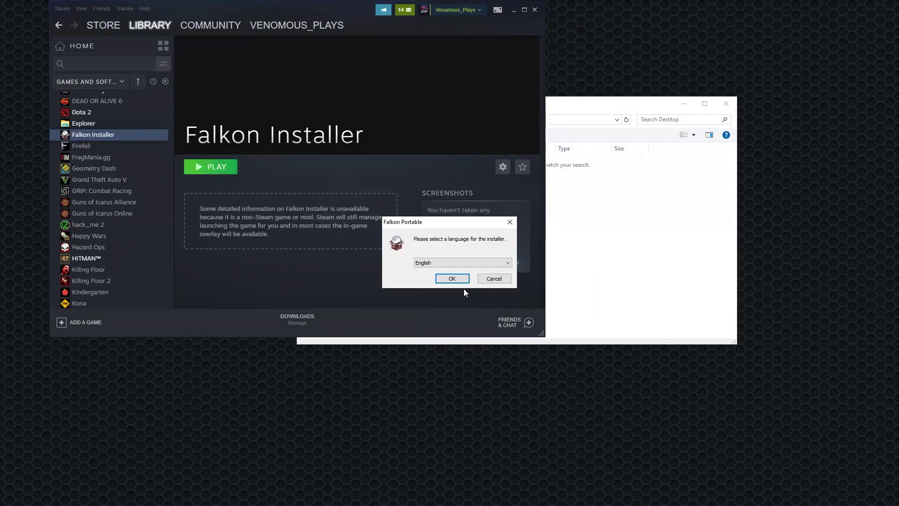
pyautogui.press('Return')
pyautogui.press('Return')
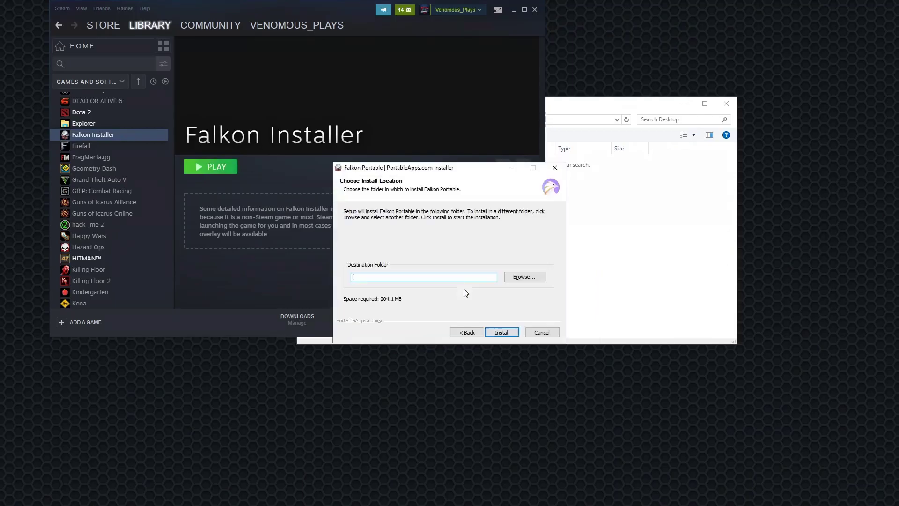
pyautogui.write('Y:\\Falko')
pyautogui.press('Return')
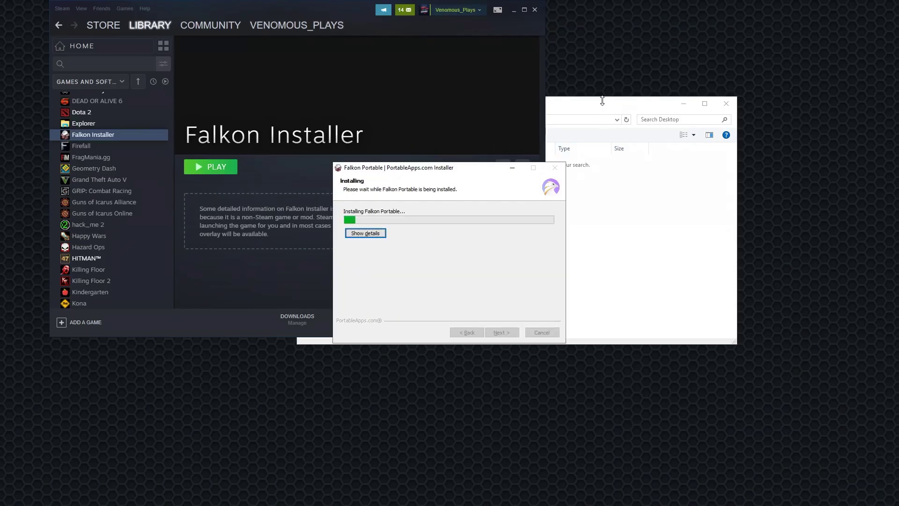
# Move the file window and the Steam window apart, and finish the setup with Run Falkon Portable enabled
pyautogui.moveTo(650, 76); pyautogui.dragTo(811, 4)
pyautogui.moveTo(361, 8); pyautogui.dragTo(312, 17)
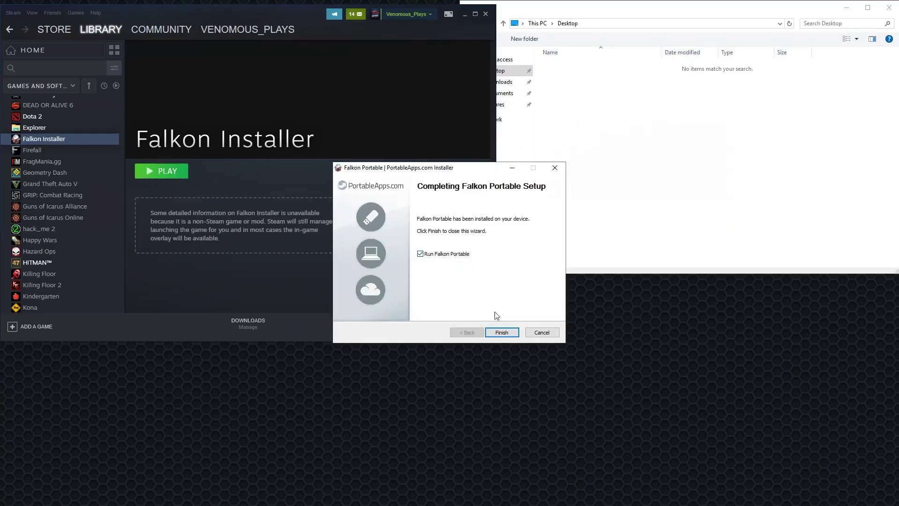
pyautogui.click(500, 332)
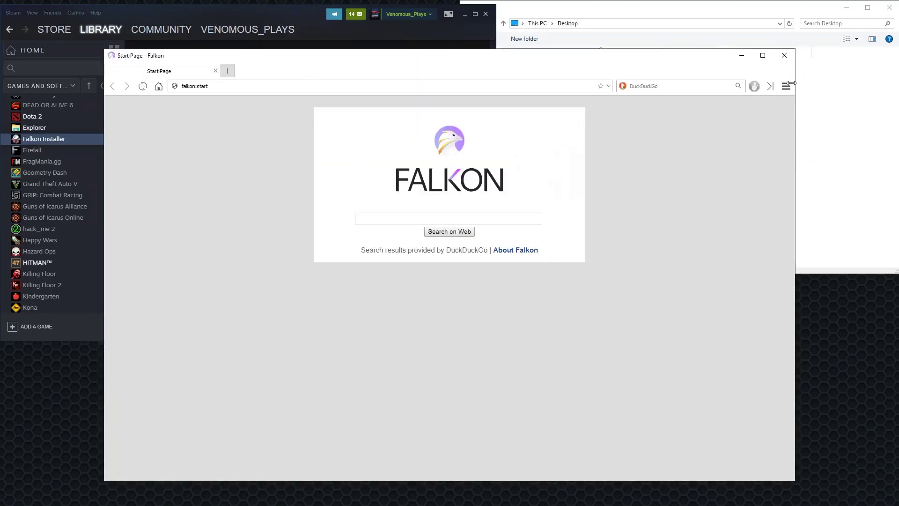
# Set Falkon's download preference to the defined location Y:\DL and save the preferences
pyautogui.click(786, 86)
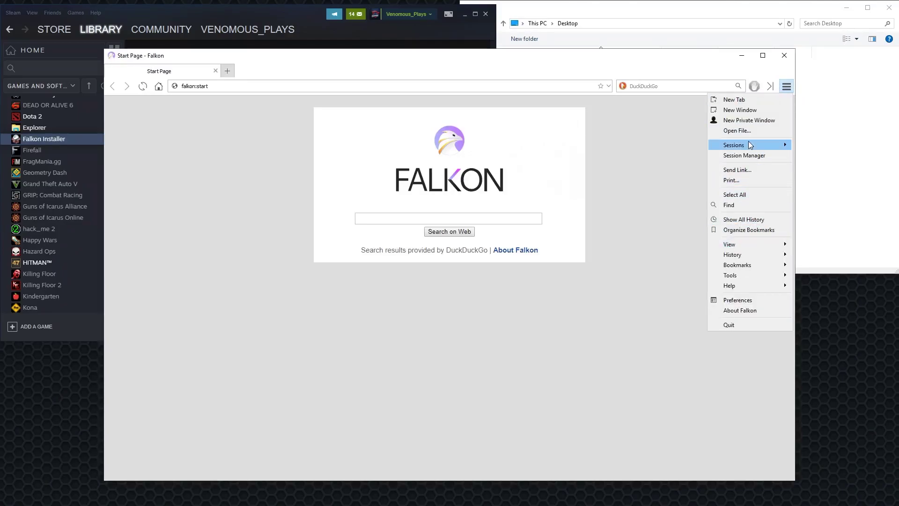
pyautogui.click(754, 301)
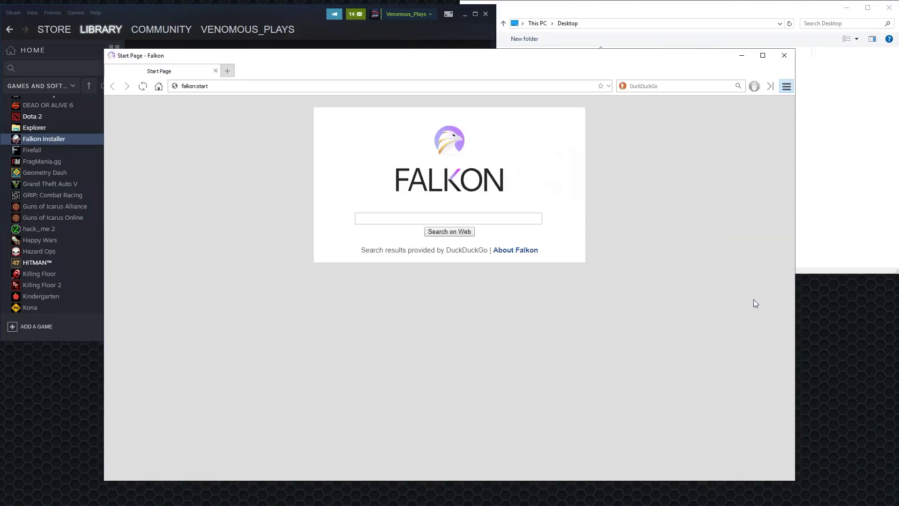
pyautogui.click(293, 266)
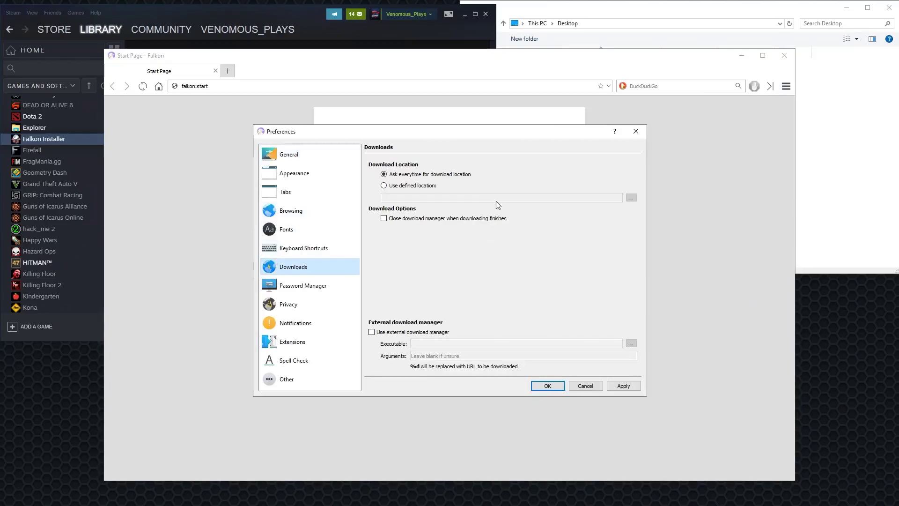
pyautogui.click(406, 187)
pyautogui.click(398, 197)
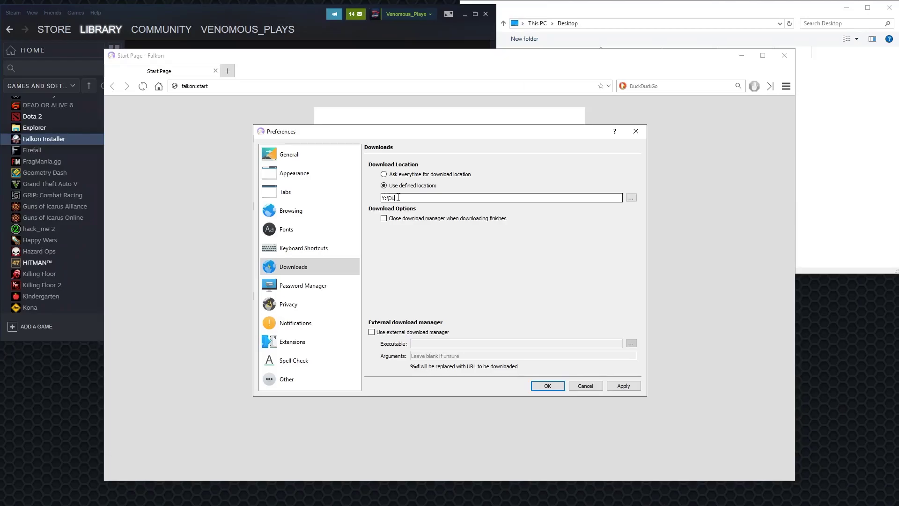
pyautogui.click(624, 386)
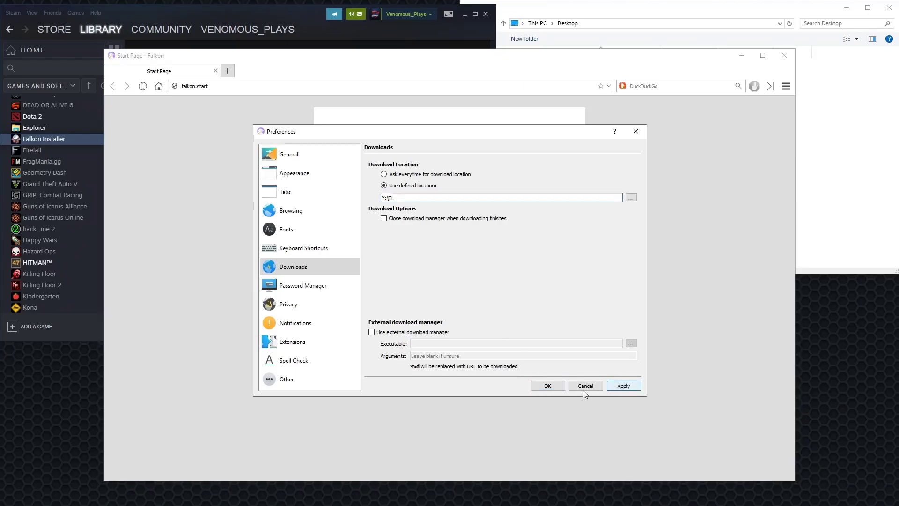
pyautogui.click(548, 385)
# Reposition the Falkon window so the library and file window remain accessible, and open google.com
pyautogui.moveTo(417, 55); pyautogui.dragTo(369, 68)
pyautogui.doubleClick(370, 64)
pyautogui.moveTo(463, 4); pyautogui.dragTo(571, 115)
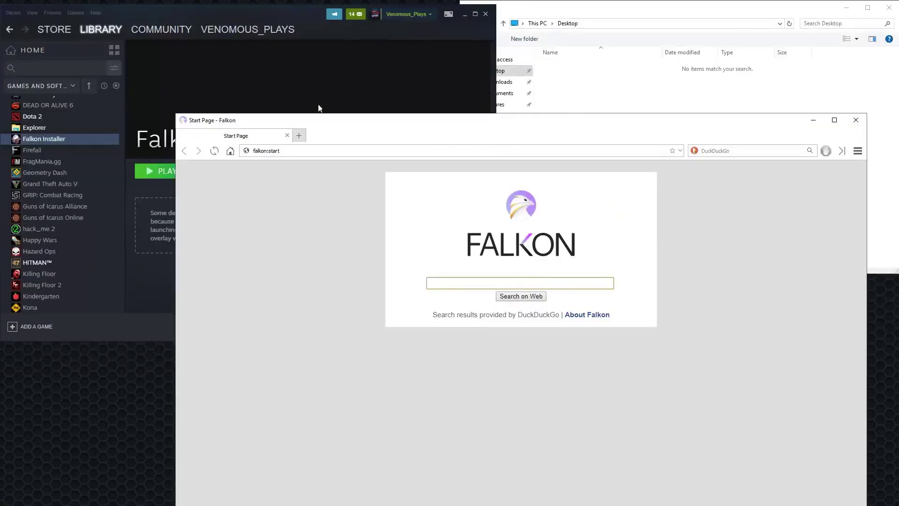
pyautogui.click(296, 153)
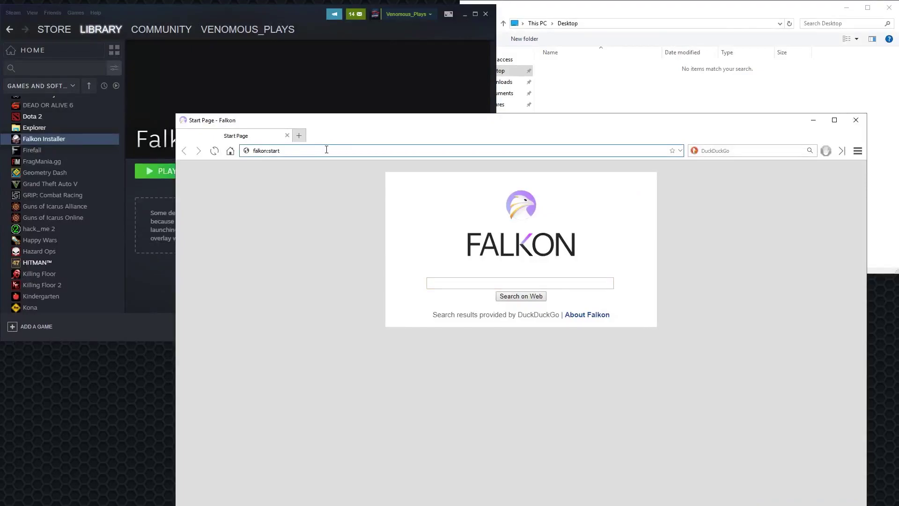
pyautogui.tripleClick(253, 153)
pyautogui.write('g')
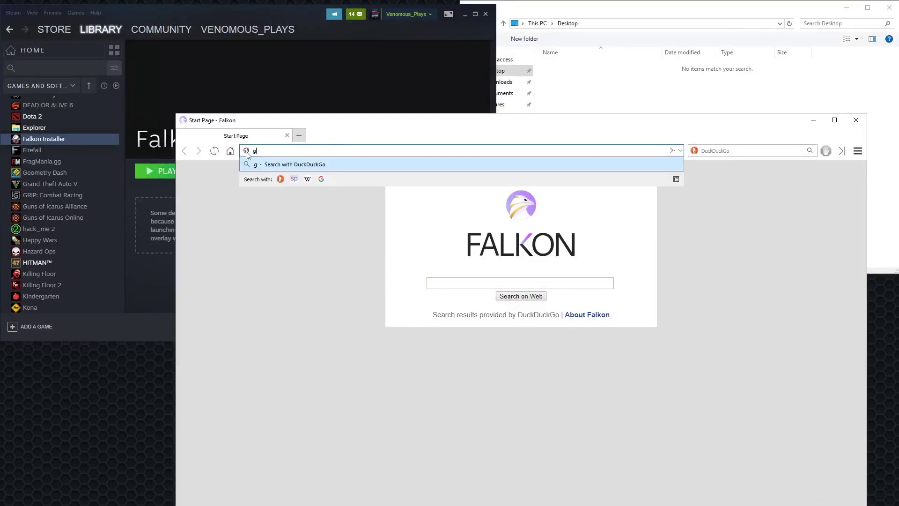
pyautogui.write('oogle.com')
pyautogui.press('Return')
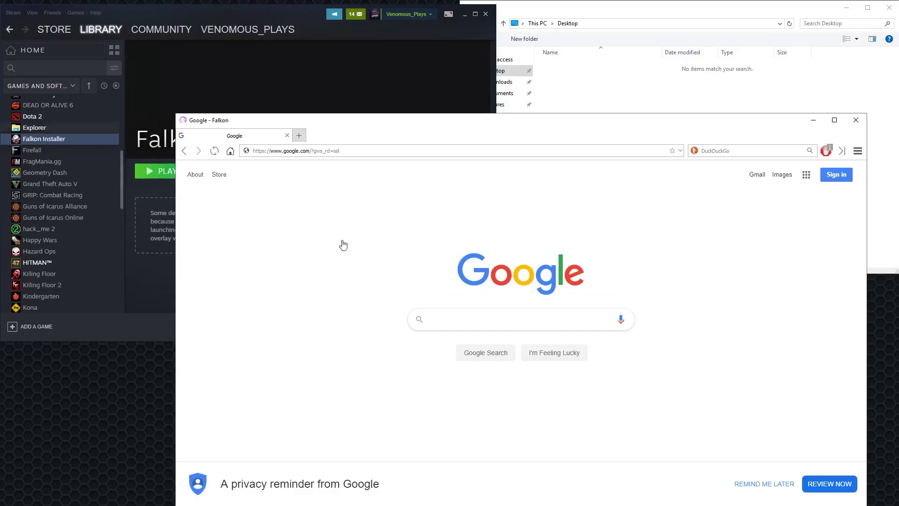
# Search Google for samp, view the sa-mp.com site, and return to look through the search results
pyautogui.write('amp')
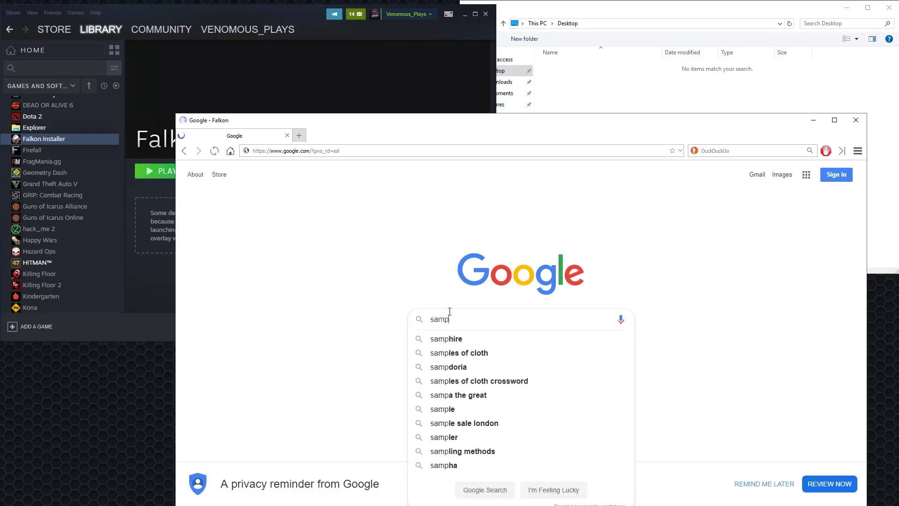
pyautogui.press('Return')
pyautogui.click(359, 332)
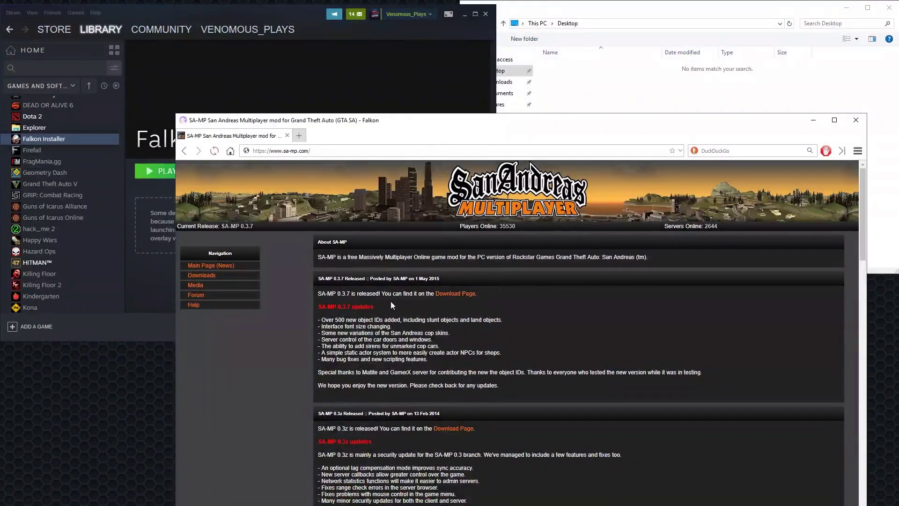
pyautogui.hotkey('alt', 'Left')
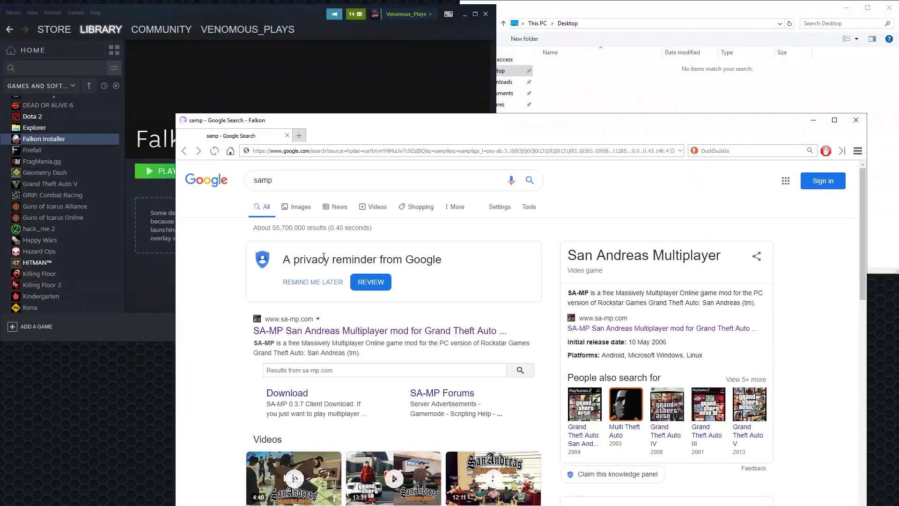
pyautogui.scroll(-3, 351, 337)
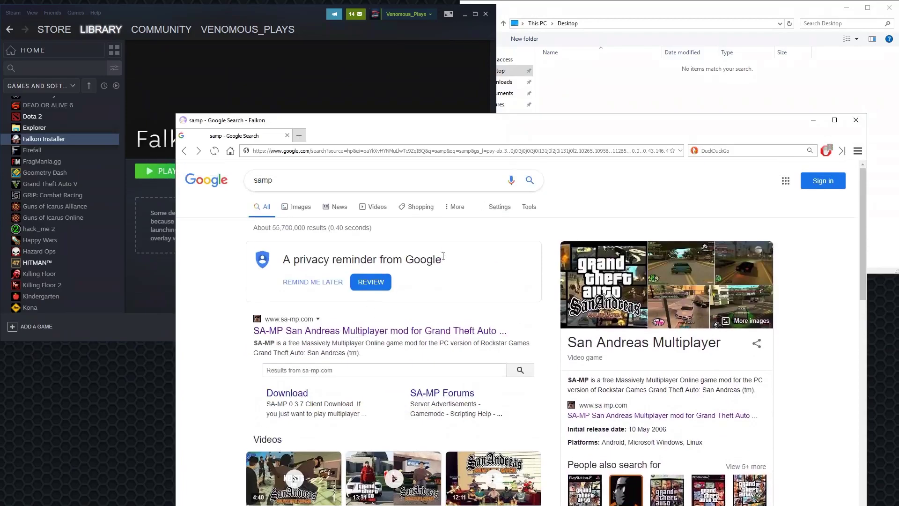
pyautogui.scroll(-5, 444, 289)
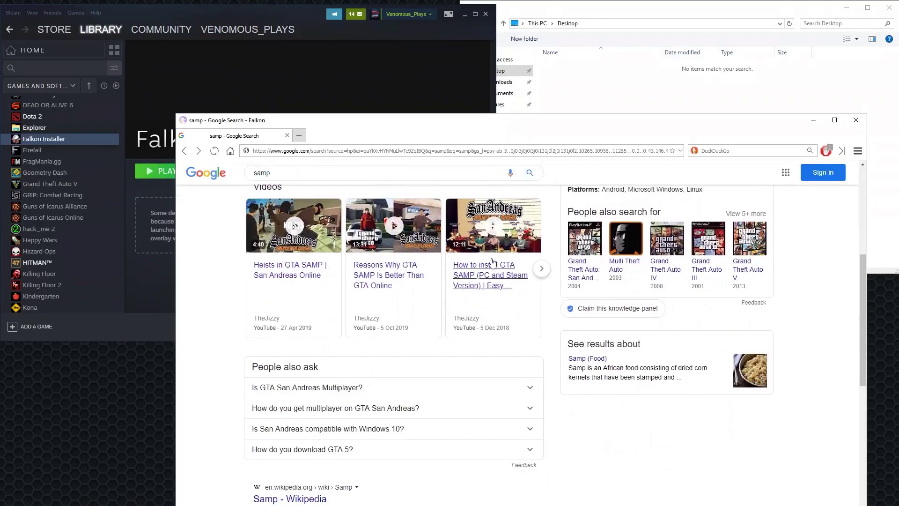
# Search Google for mta
pyautogui.scroll(5, 440, 281)
pyautogui.tripleClick(287, 182)
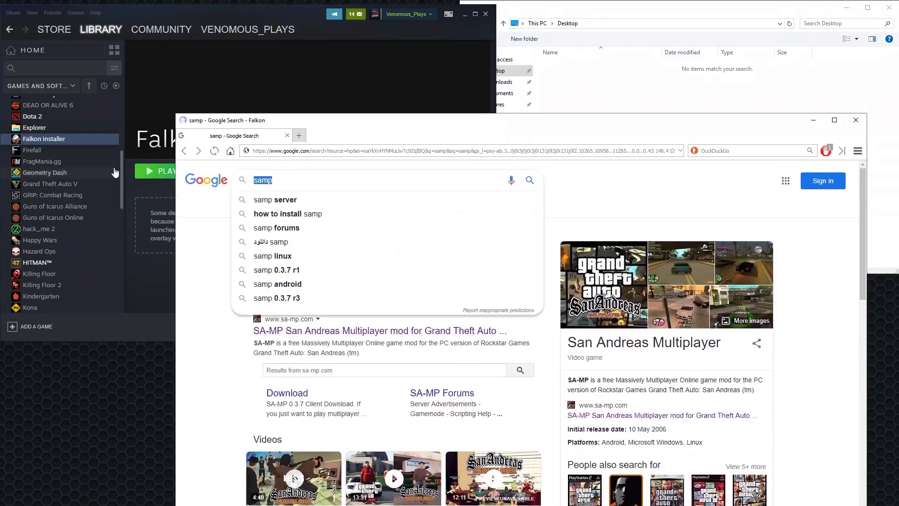
pyautogui.write('mta')
pyautogui.press('Return')
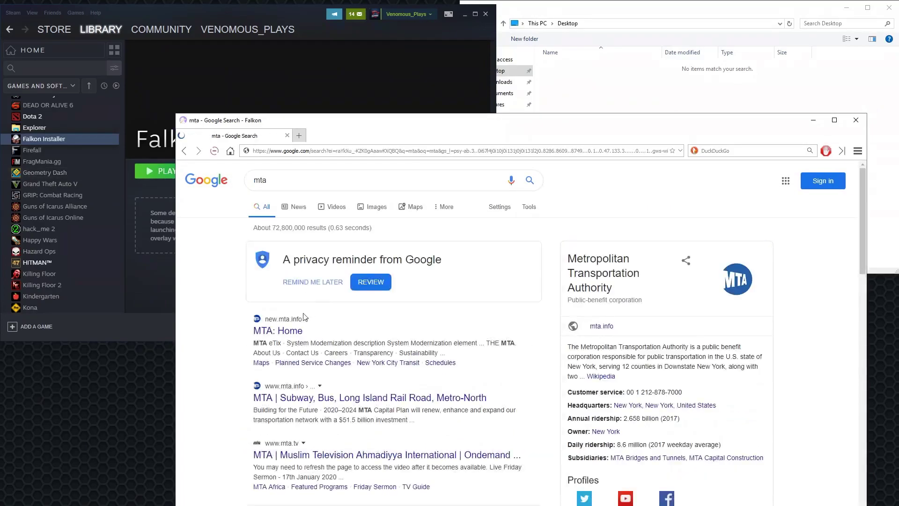
# Search Google for multi theft auto and open the multitheftauto.com site from the results
pyautogui.click(292, 183)
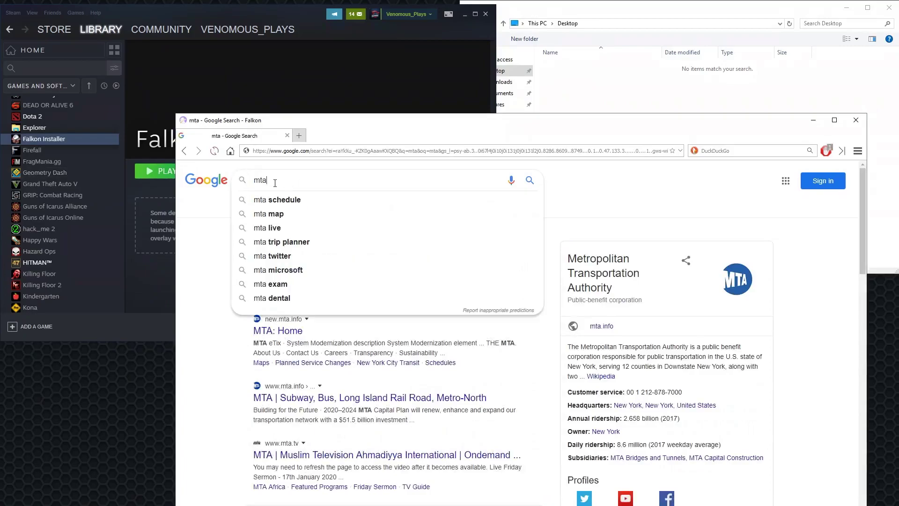
pyautogui.press('BackSpace')
pyautogui.write('ulti theft')
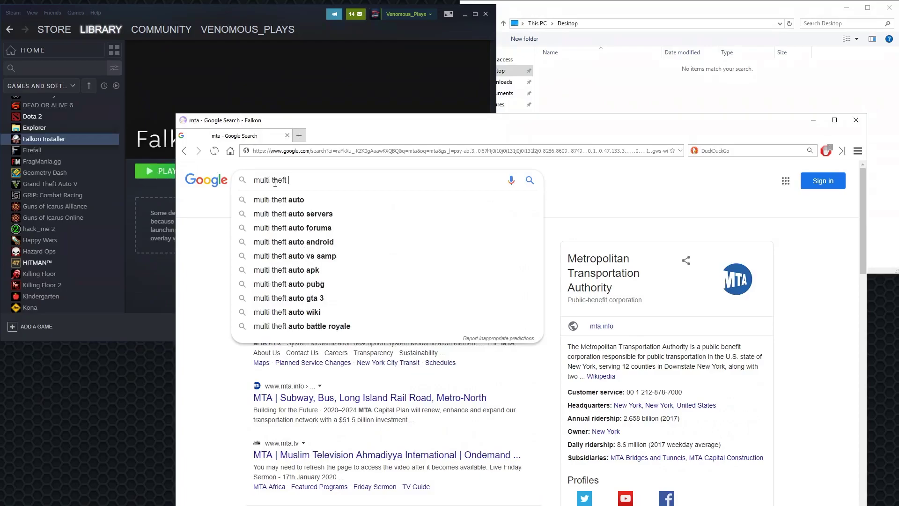
pyautogui.press('Down')
pyautogui.press('Return')
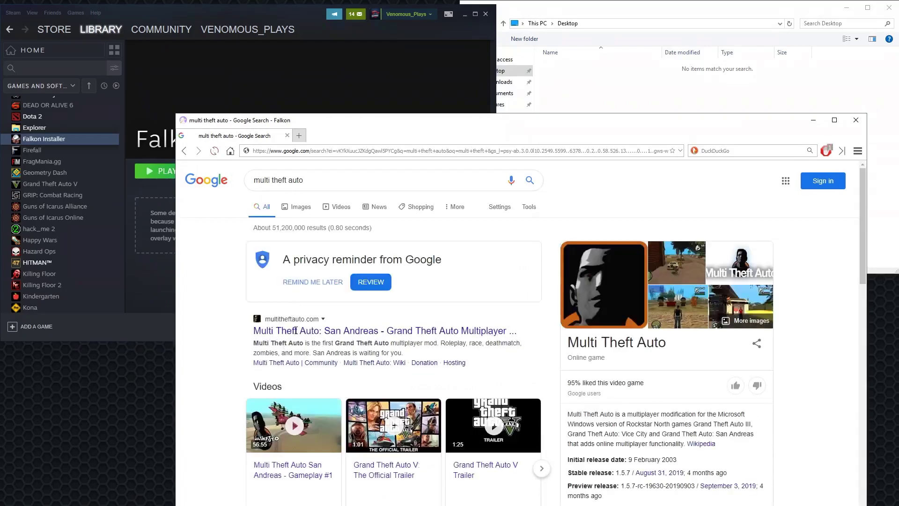
pyautogui.click(414, 330)
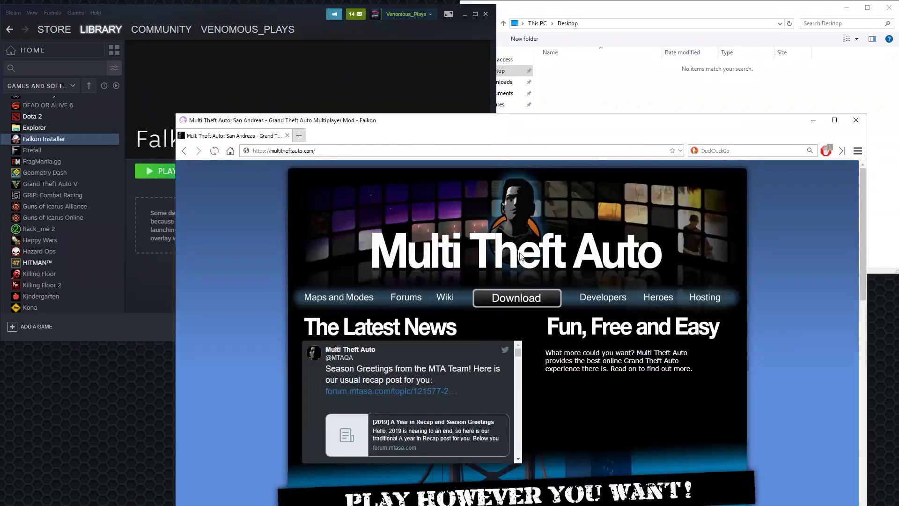
# Download the Win7+ version of Multi Theft Auto and open Falkon's Download Manager
pyautogui.moveTo(517, 298)
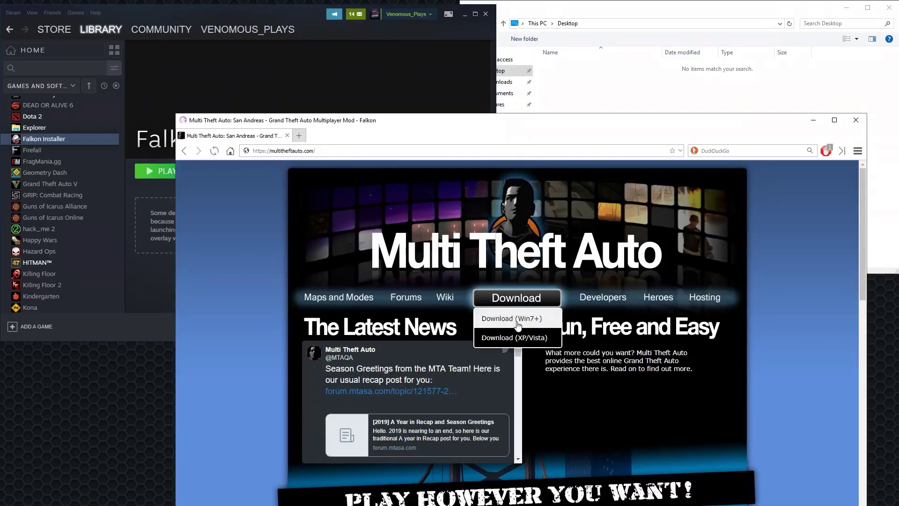
pyautogui.click(515, 318)
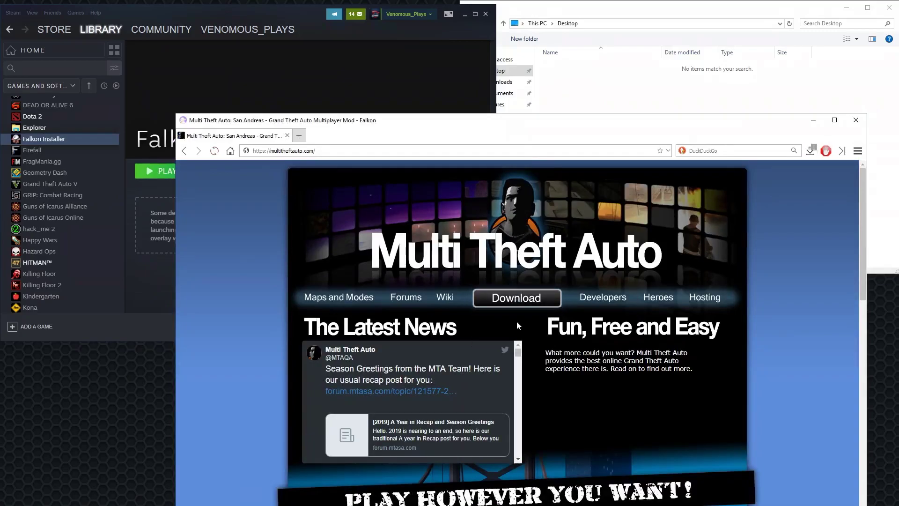
pyautogui.click(810, 150)
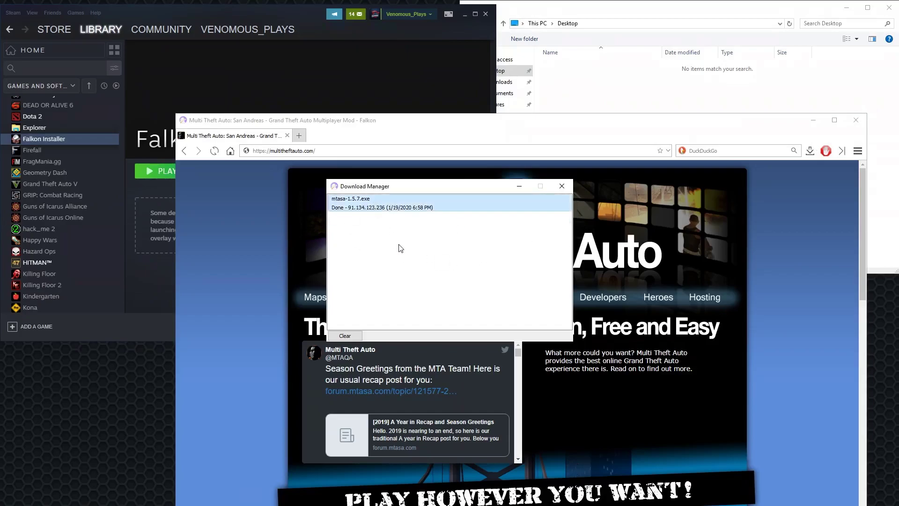
# Rearrange the Falkon and Download Manager windows and run the downloaded mtasa-1.5.7.exe
pyautogui.moveTo(398, 187); pyautogui.dragTo(472, 150)
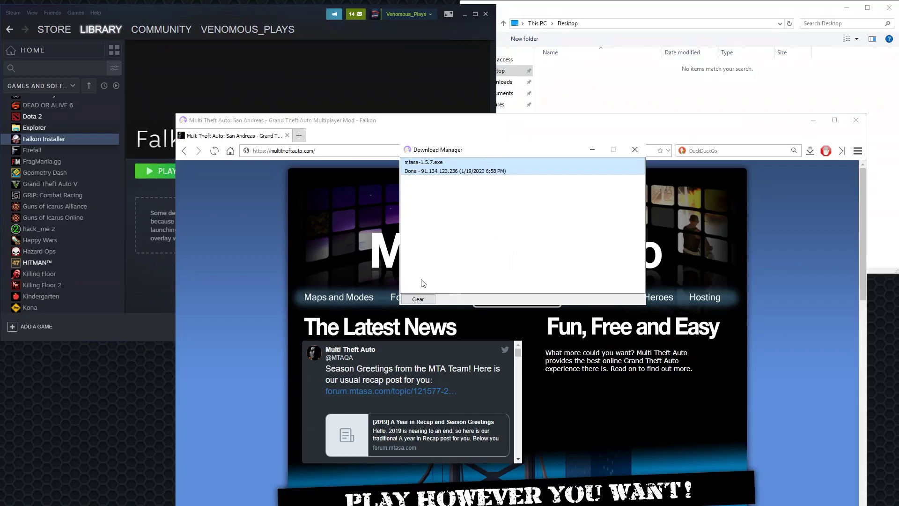
pyautogui.moveTo(549, 132); pyautogui.dragTo(459, 161)
pyautogui.click(721, 181)
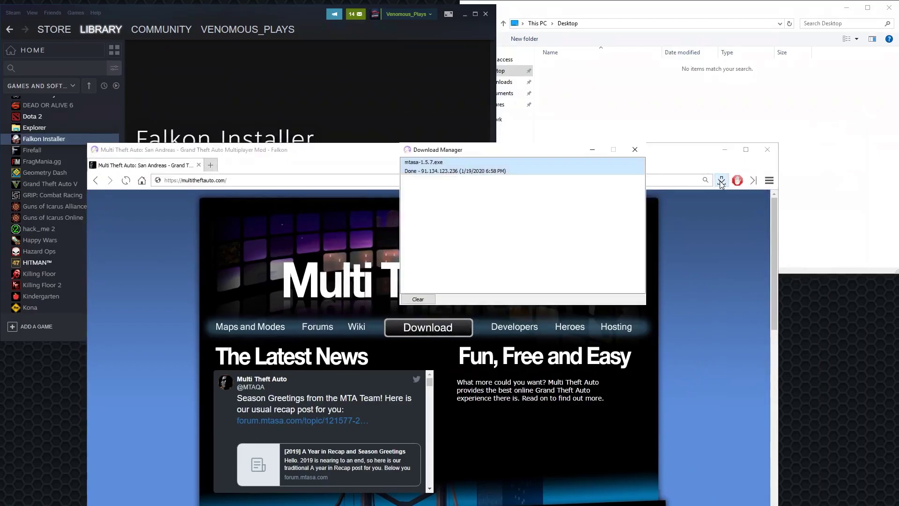
pyautogui.click(613, 156)
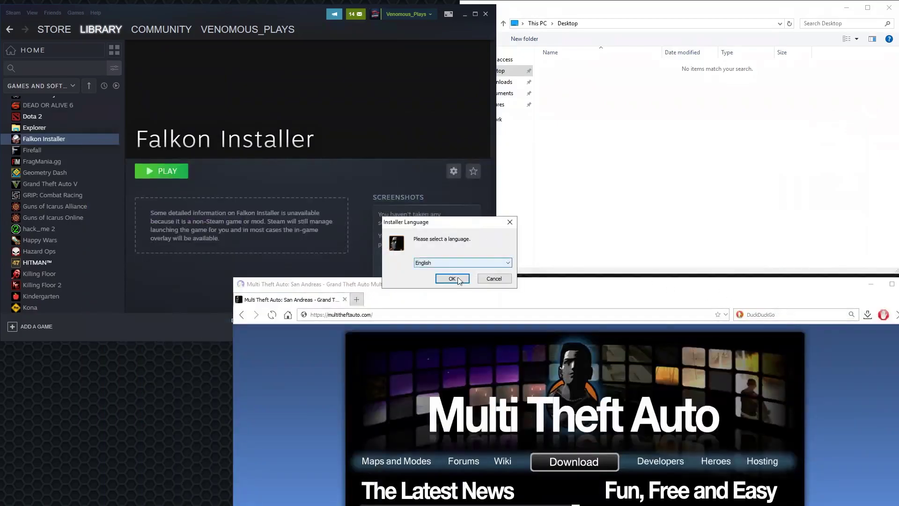
# Choose English as the installer language and run the MTA:SA setup as the current user
pyautogui.click(452, 279)
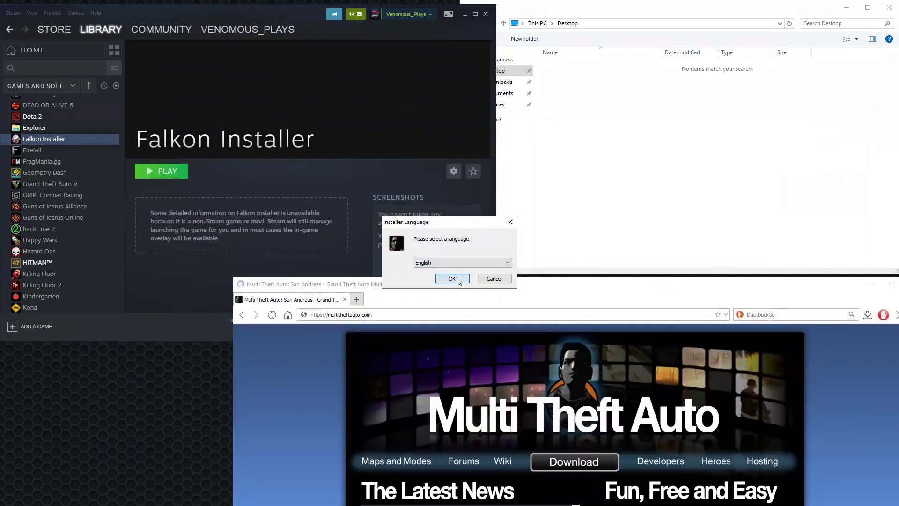
pyautogui.click(503, 332)
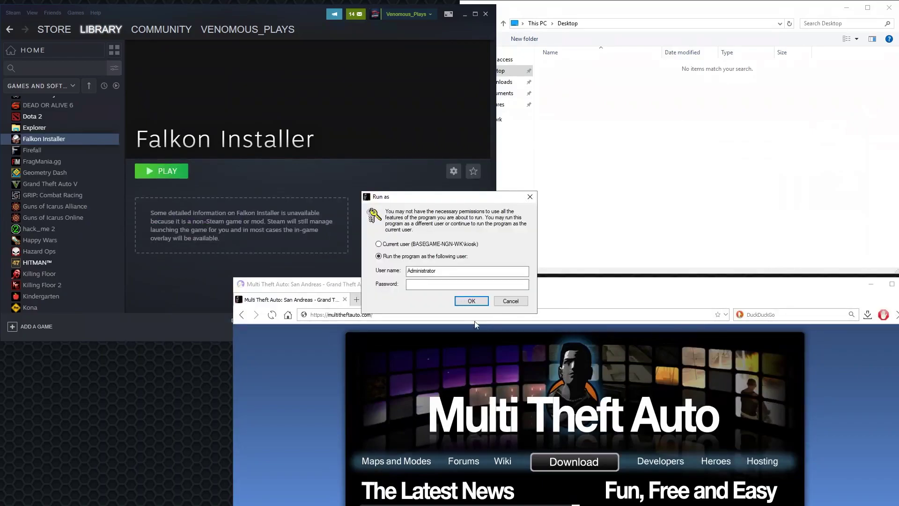
pyautogui.click(434, 245)
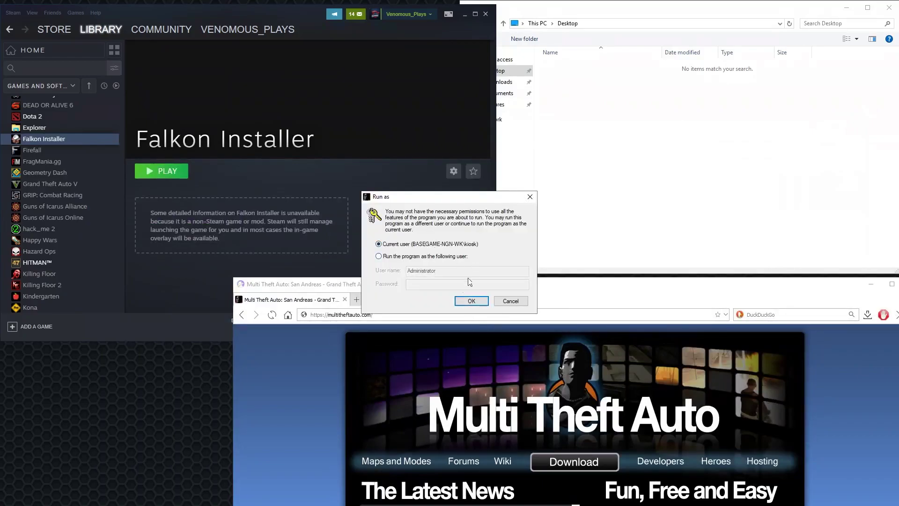
pyautogui.click(471, 301)
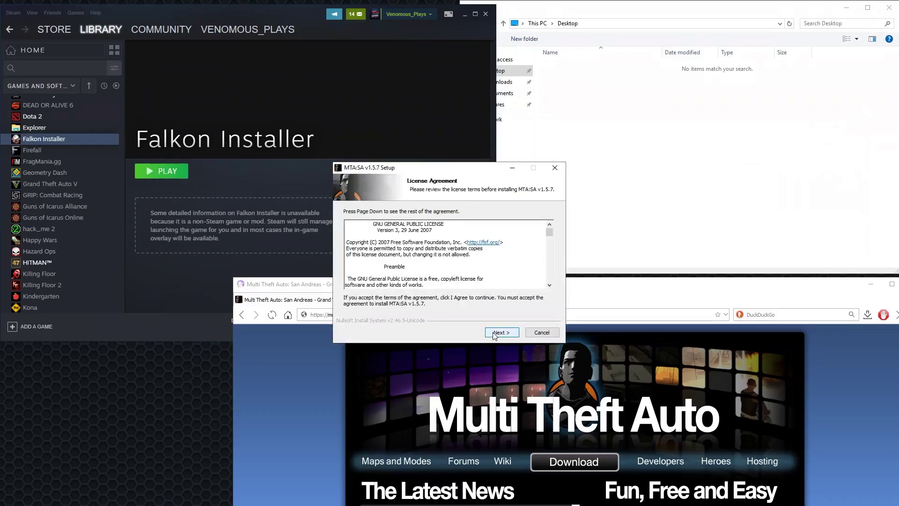
# Accept the MTA:SA license agreement and continue with the Client and Server install type and its default components
pyautogui.click(492, 333)
pyautogui.click(429, 217)
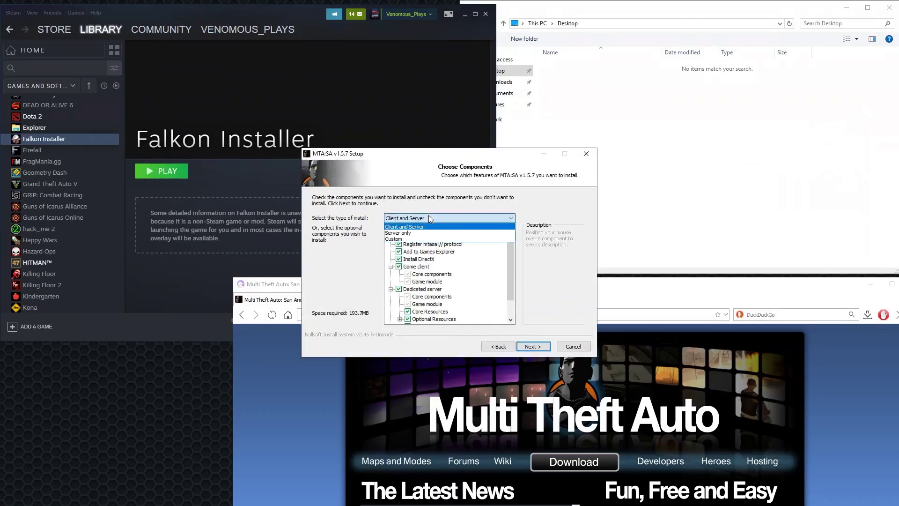
pyautogui.click(431, 218)
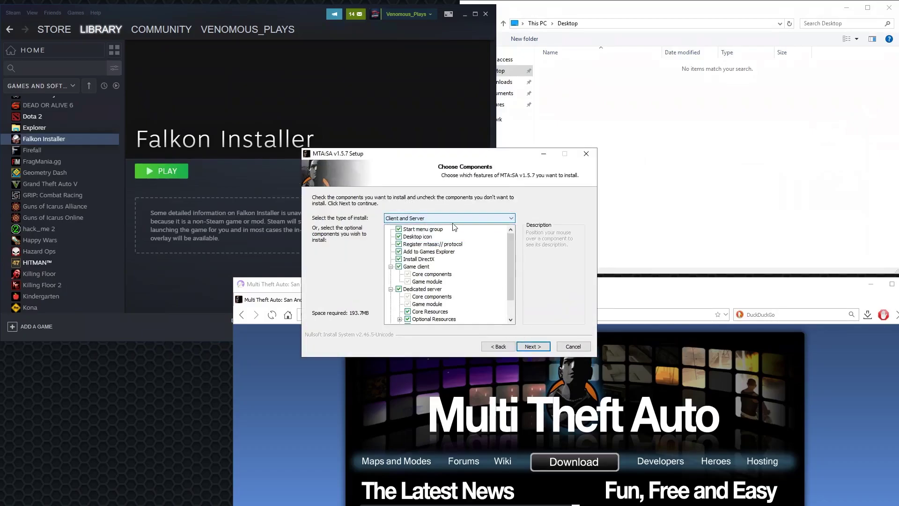
pyautogui.scroll(-1, 469, 290)
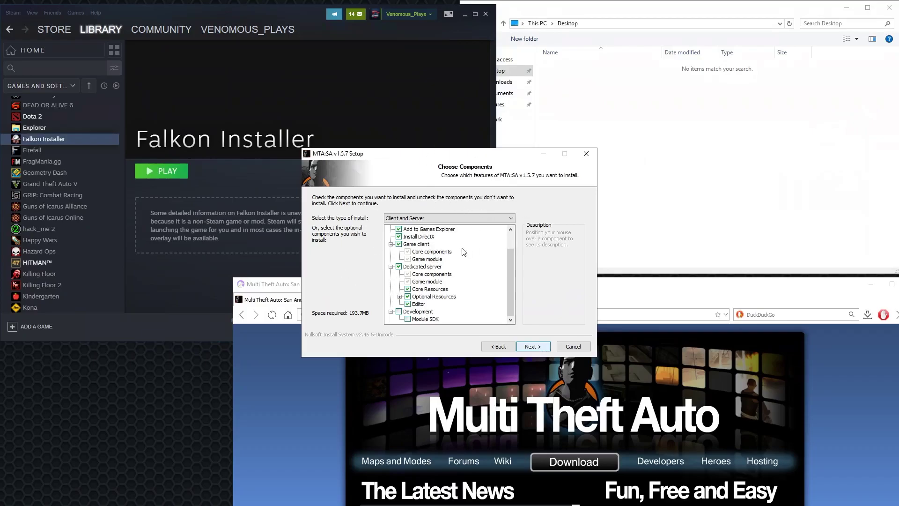
pyautogui.press('Return')
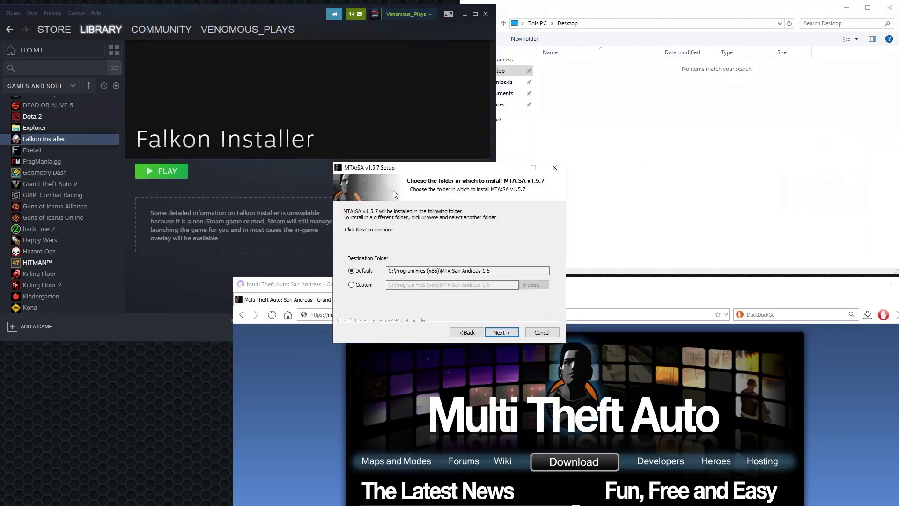
# Set a custom destination folder of Y:\MTA for the MTA:SA installation and continue
pyautogui.click(357, 284)
pyautogui.moveTo(491, 285); pyautogui.dragTo(346, 273)
pyautogui.write('Y:\\MTA')
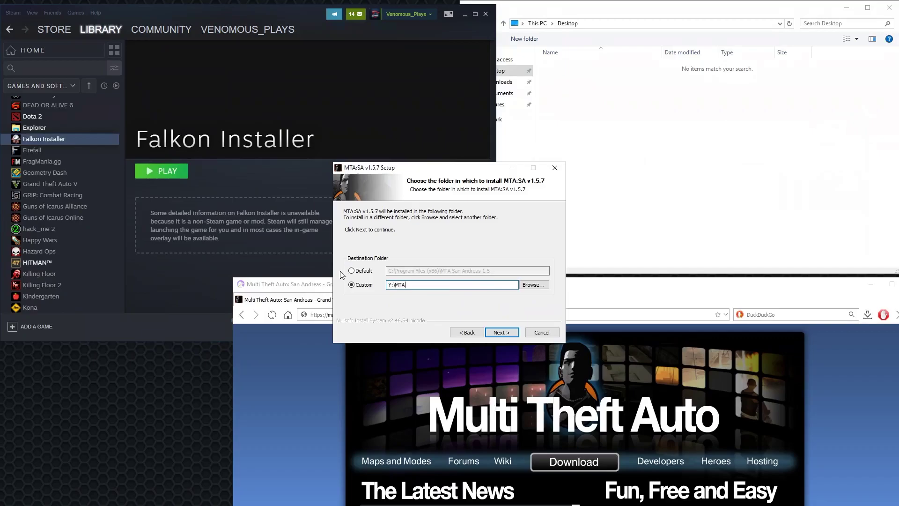
pyautogui.press('Return')
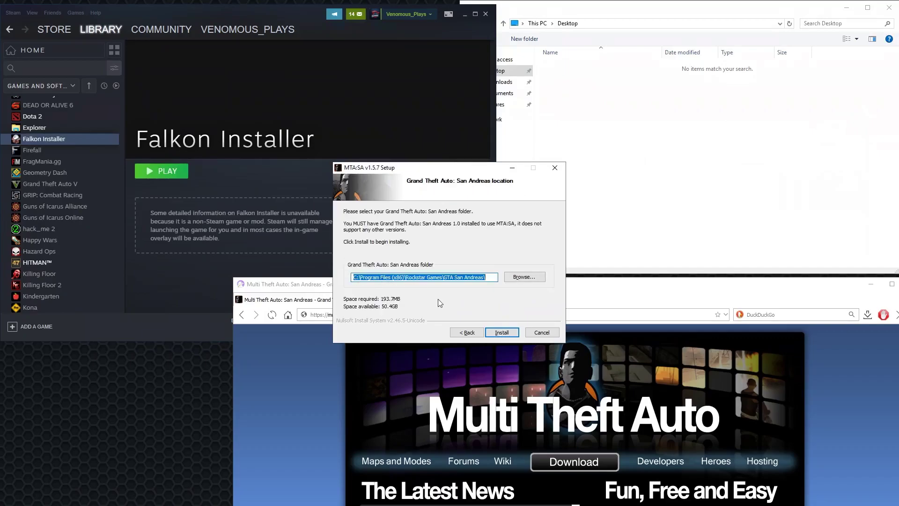
# Try to install with the Grand Theft Auto: San Andreas folder set to Y:\SA, and quit the setup
pyautogui.write('Y:\\')
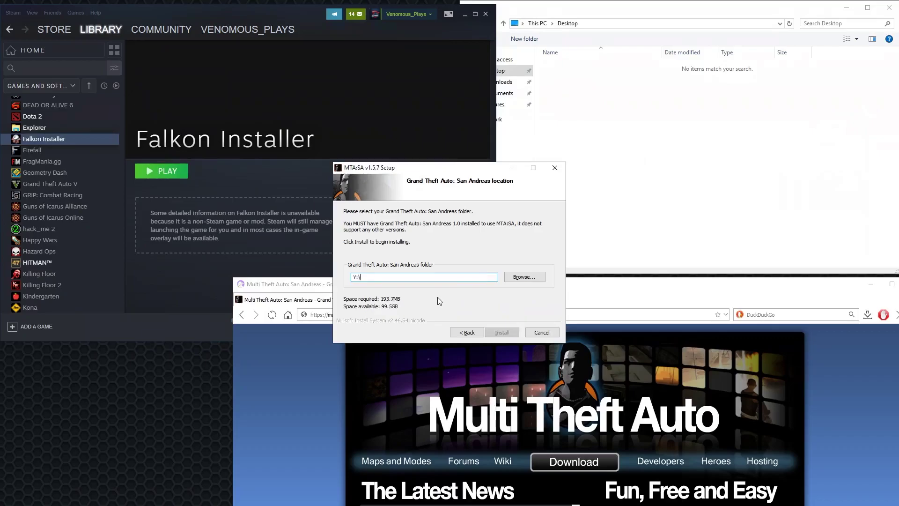
pyautogui.write('SA')
pyautogui.click(511, 333)
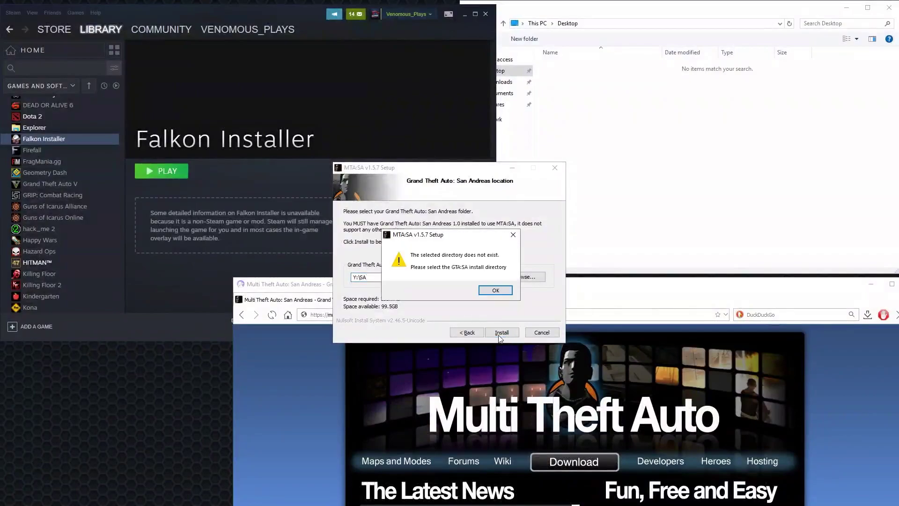
pyautogui.click(495, 290)
pyautogui.click(438, 281)
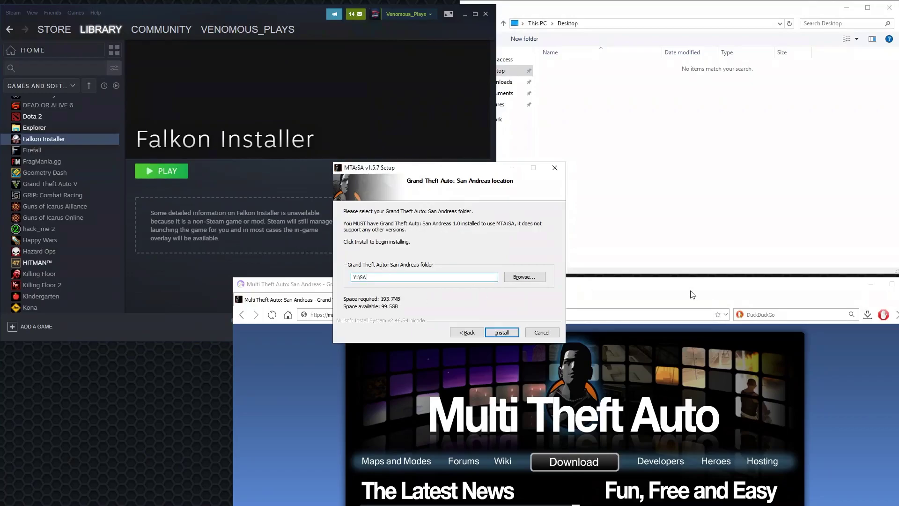
pyautogui.click(542, 332)
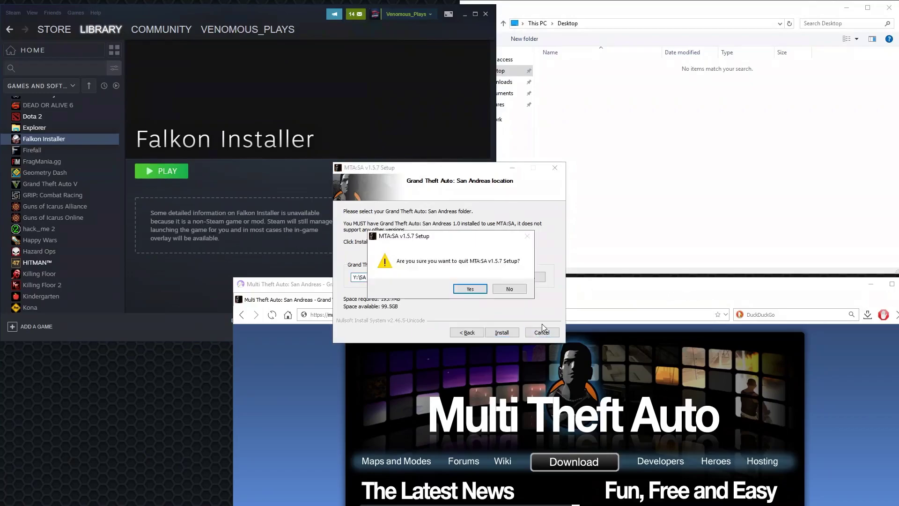
pyautogui.click(472, 288)
# Move the Falkon window back up over the library and look through the Multi Theft Auto home page
pyautogui.moveTo(472, 287); pyautogui.dragTo(406, 132)
pyautogui.scroll(-3, 608, 334)
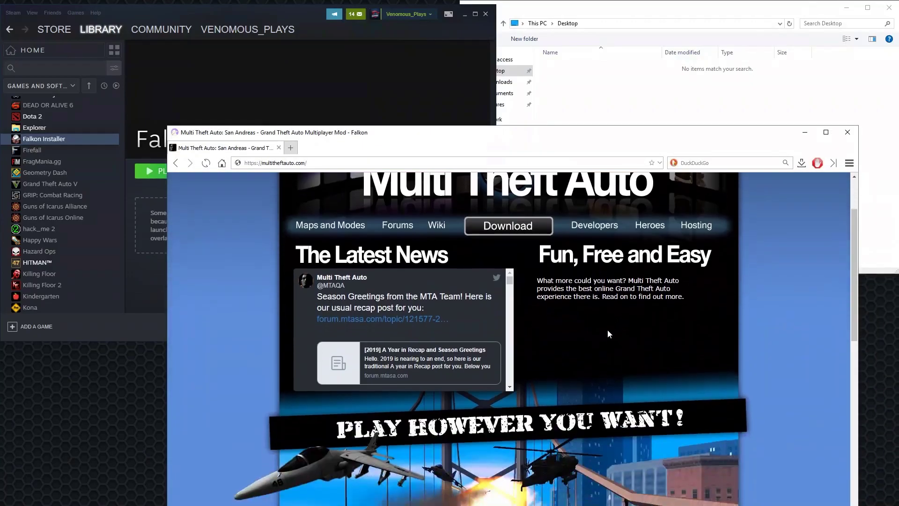
pyautogui.scroll(-3, 608, 332)
pyautogui.scroll(-10, 555, 308)
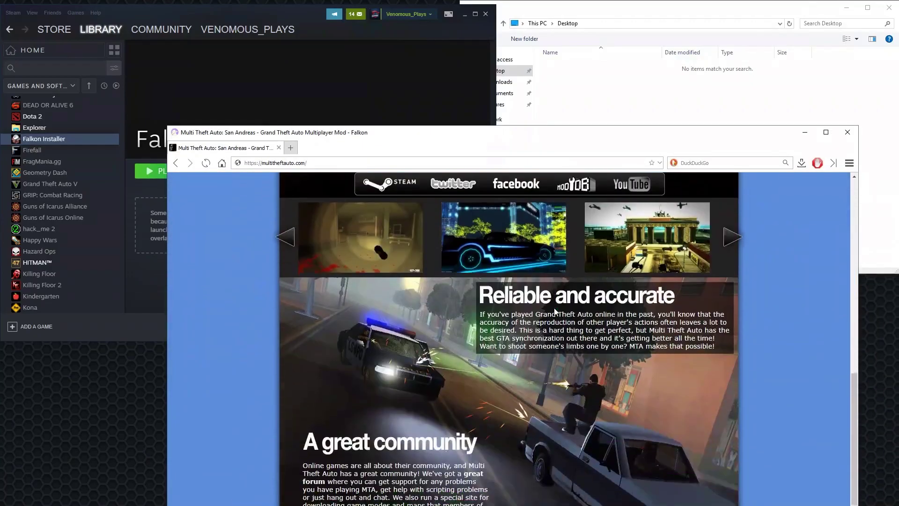
pyautogui.scroll(12, 603, 367)
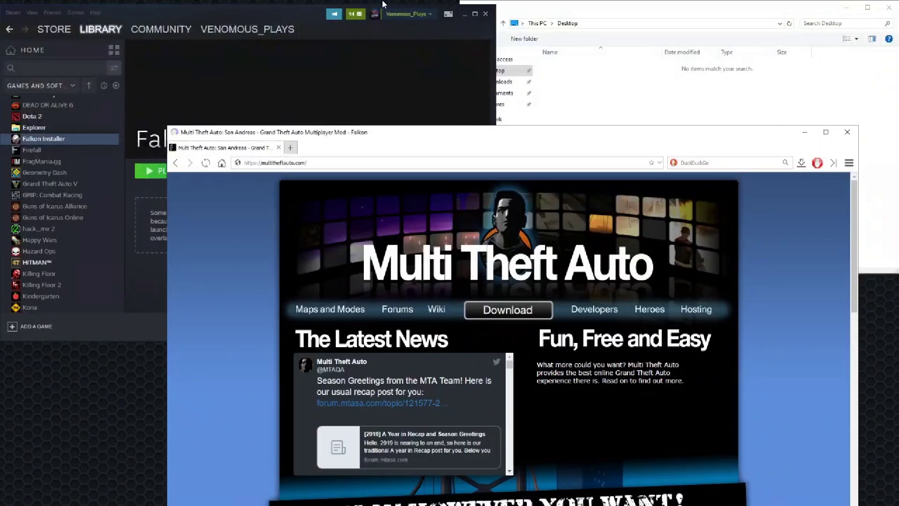
# Bring the file window to the front and try to open Y:\ from its address path
pyautogui.click(601, 68)
pyautogui.moveTo(584, 59); pyautogui.dragTo(670, 104)
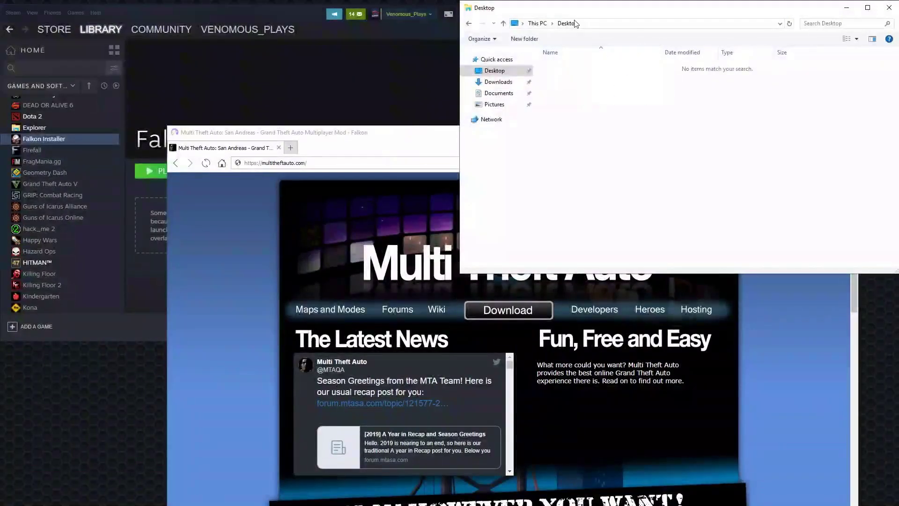
pyautogui.click(554, 24)
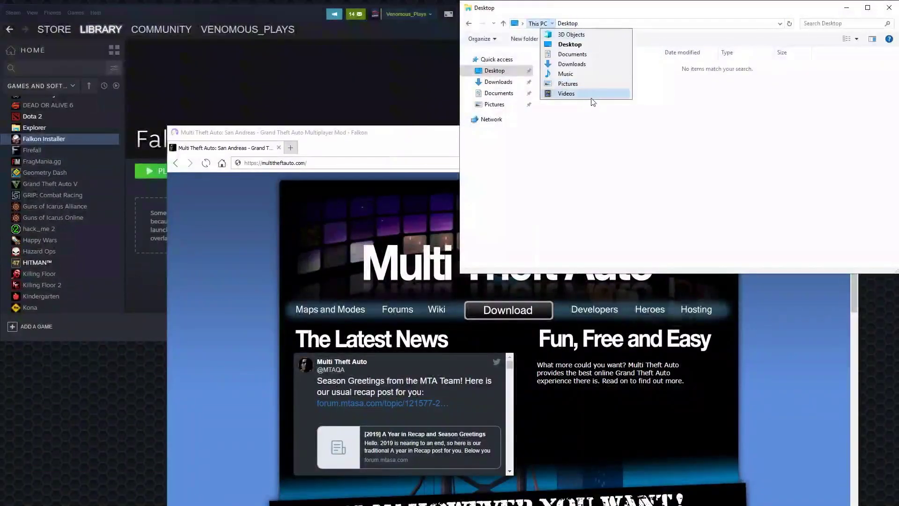
pyautogui.click(594, 10)
pyautogui.click(597, 23)
pyautogui.write('Y:\\')
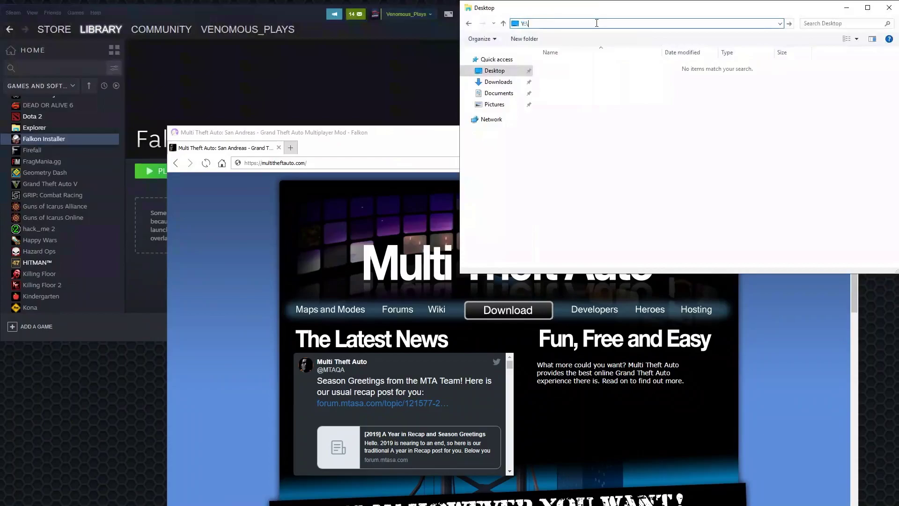
pyautogui.press('Return')
pyautogui.press('Return')
# Browse the Downloads folder, the This PC locations and Quick access in the file window
pyautogui.click(495, 104)
pyautogui.click(498, 81)
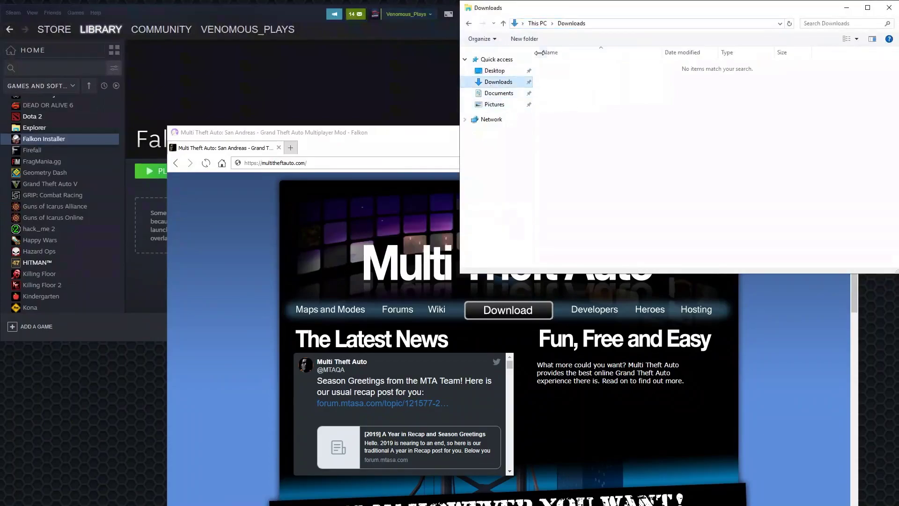
pyautogui.click(553, 23)
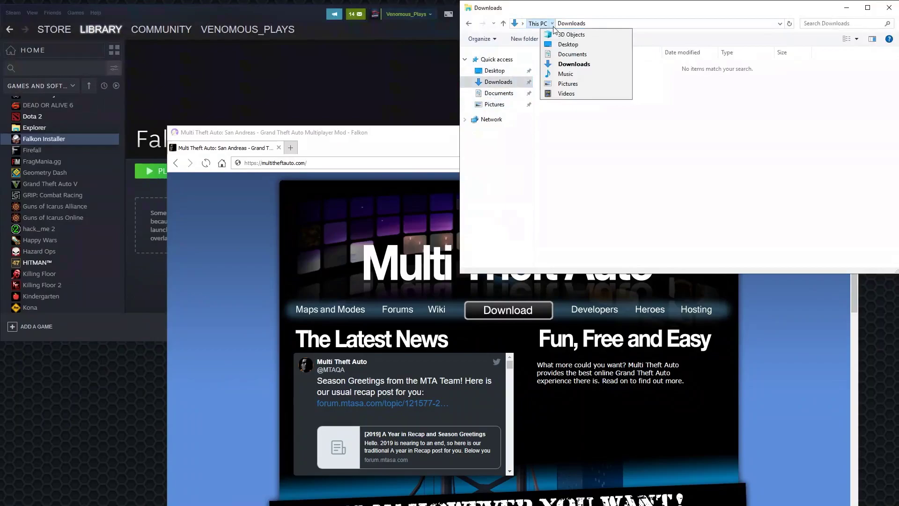
pyautogui.click(501, 70)
pyautogui.click(502, 62)
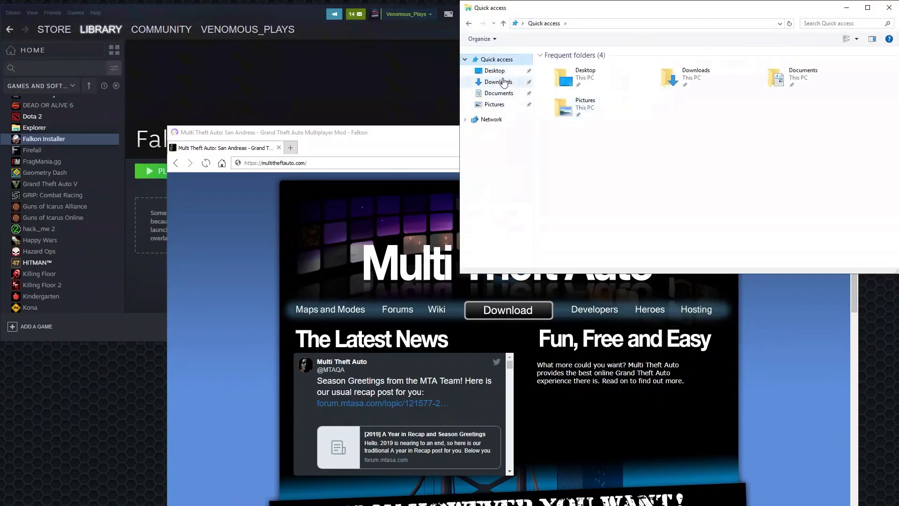
# Create a shortcut to Y:\ in the Documents folder, keeping the suggested name
pyautogui.click(505, 84)
pyautogui.click(506, 92)
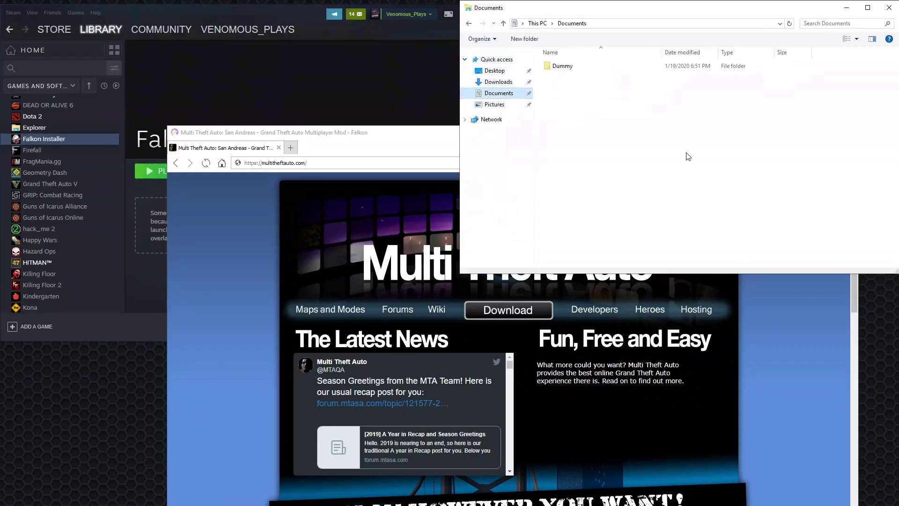
pyautogui.rightClick(621, 137)
pyautogui.moveTo(678, 225)
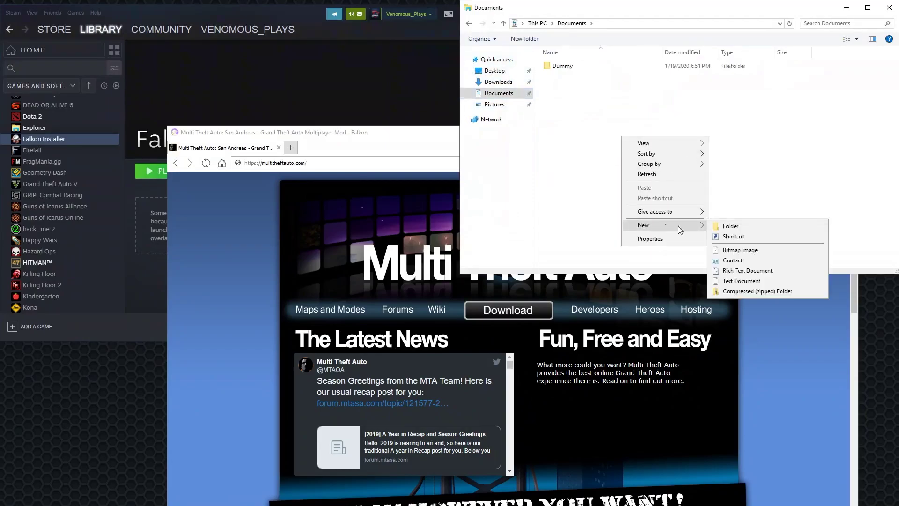
pyautogui.click(747, 238)
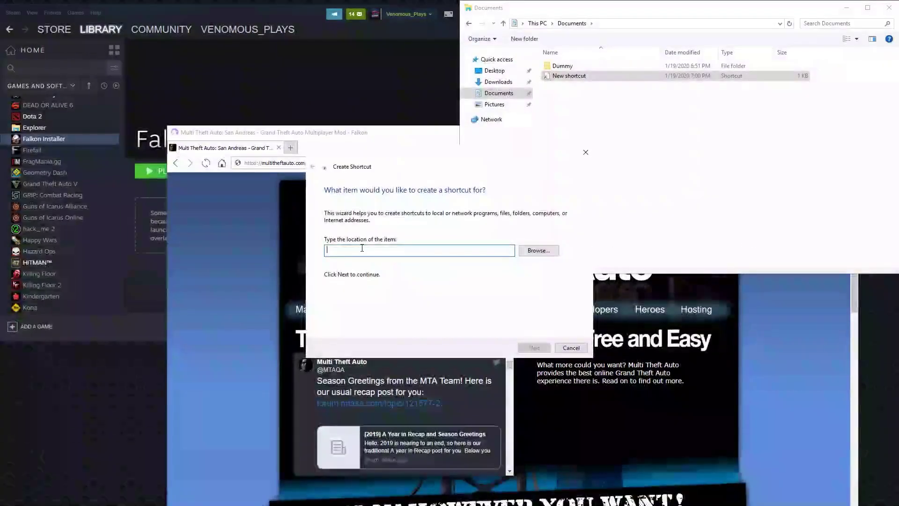
pyautogui.write('Y:\\')
pyautogui.press('Return')
pyautogui.press('Return')
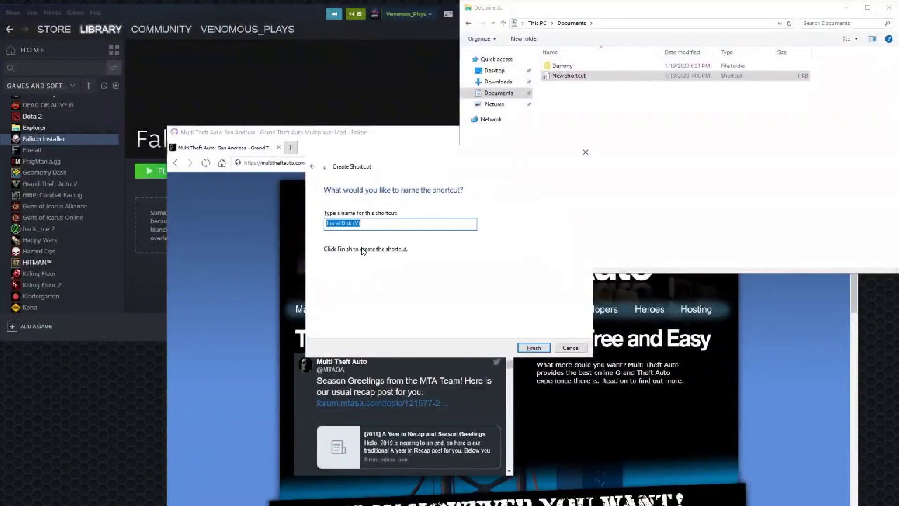
# Open the Y: drive through the new shortcut and check the list of locations under This PC
pyautogui.doubleClick(577, 77)
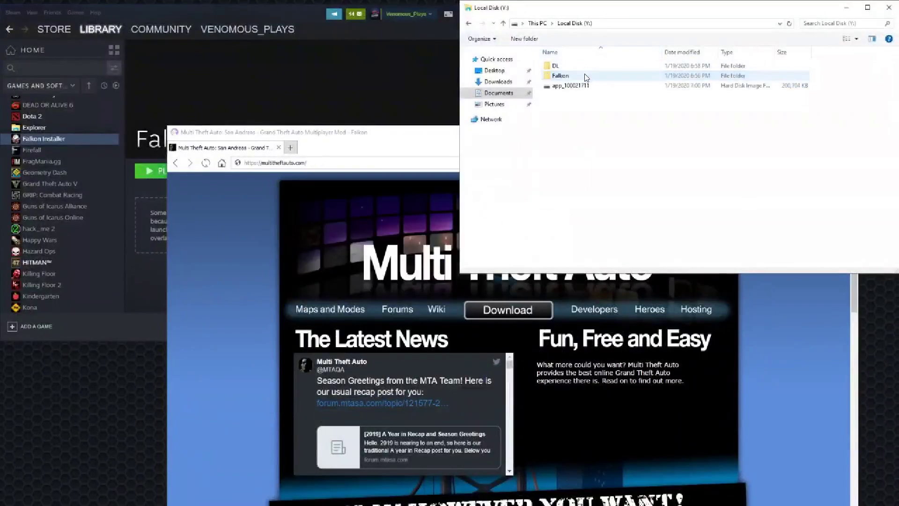
pyautogui.click(553, 24)
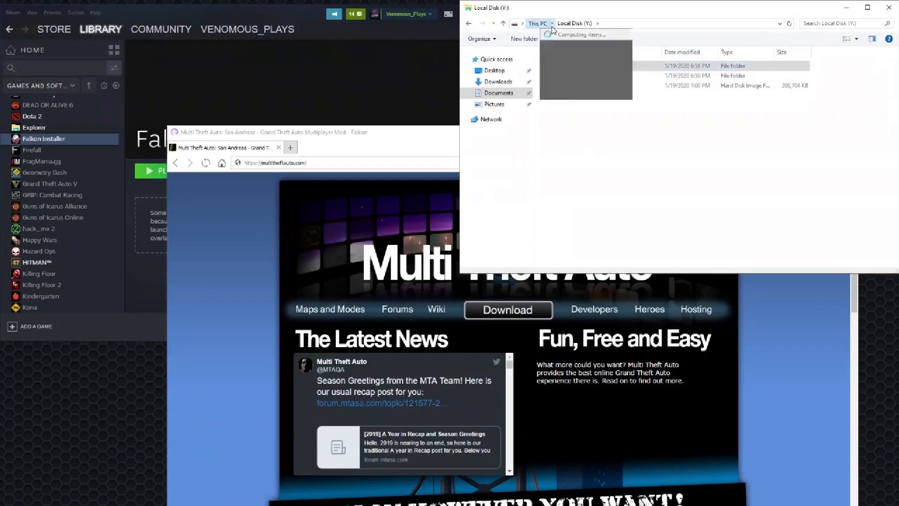
pyautogui.click(593, 65)
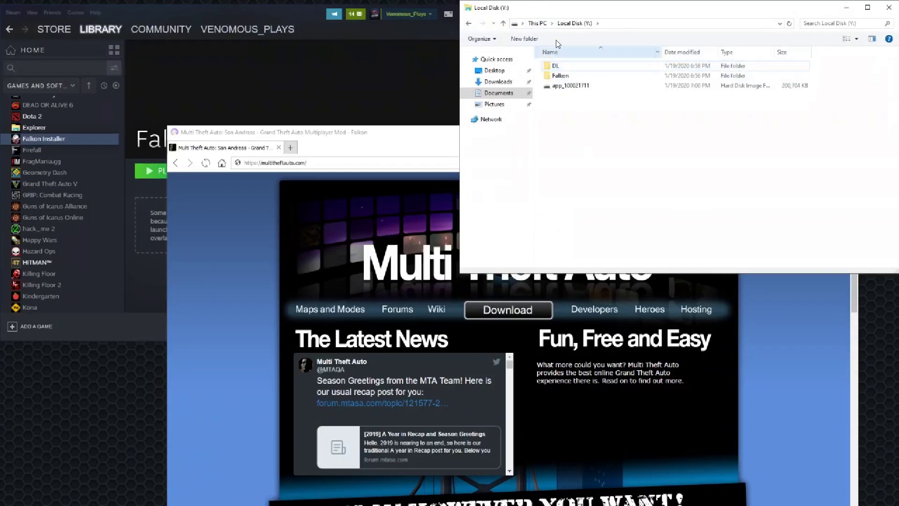
pyautogui.click(552, 23)
pyautogui.click(611, 162)
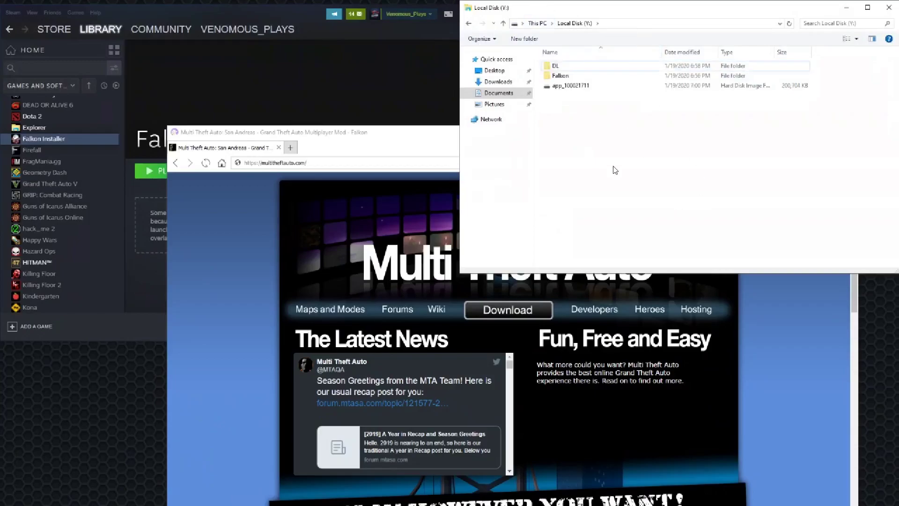
# Look inside the DL and Falkon folders on the Y: drive and return to the Documents folder
pyautogui.doubleClick(579, 66)
pyautogui.hotkey('alt', 'Up')
pyautogui.doubleClick(565, 75)
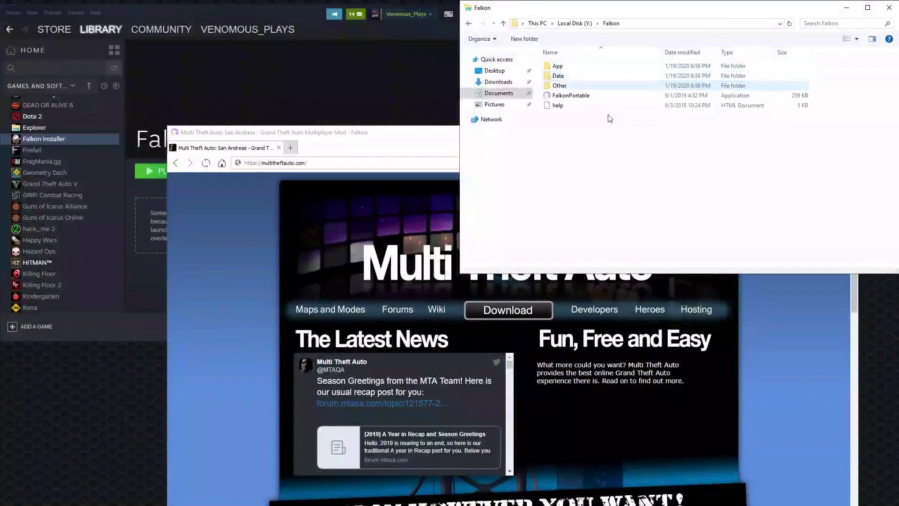
pyautogui.hotkey('alt', 'Left')
pyautogui.hotkey('alt', 'Left')
pyautogui.hotkey('alt', 'Left')
pyautogui.hotkey('alt', 'Left')
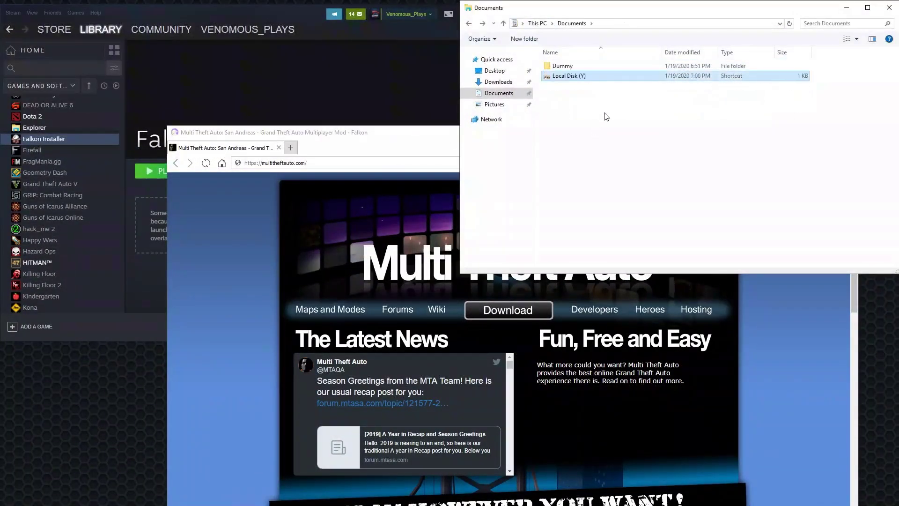
pyautogui.moveTo(608, 123); pyautogui.dragTo(851, 45)
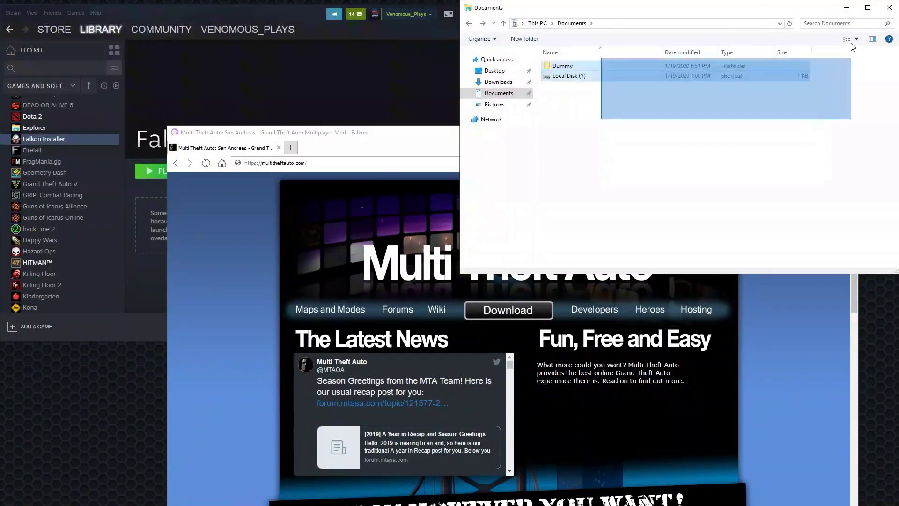
pyautogui.click(689, 227)
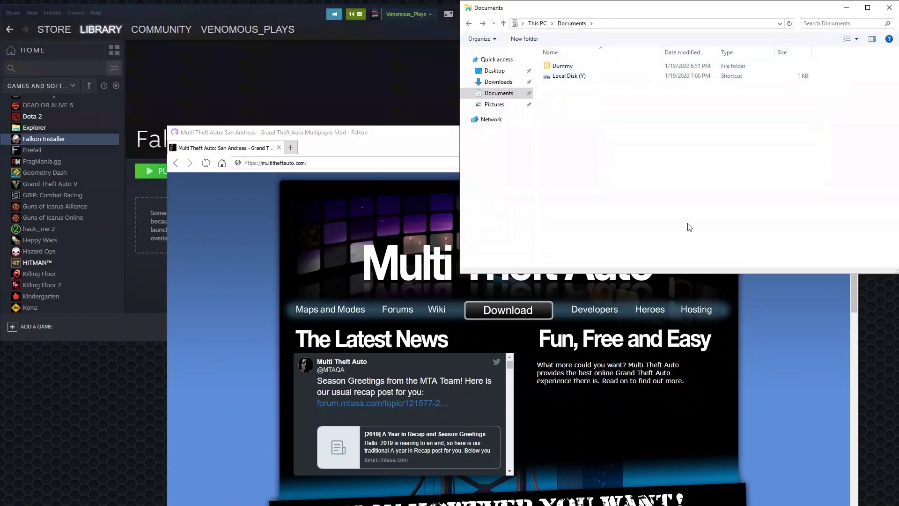